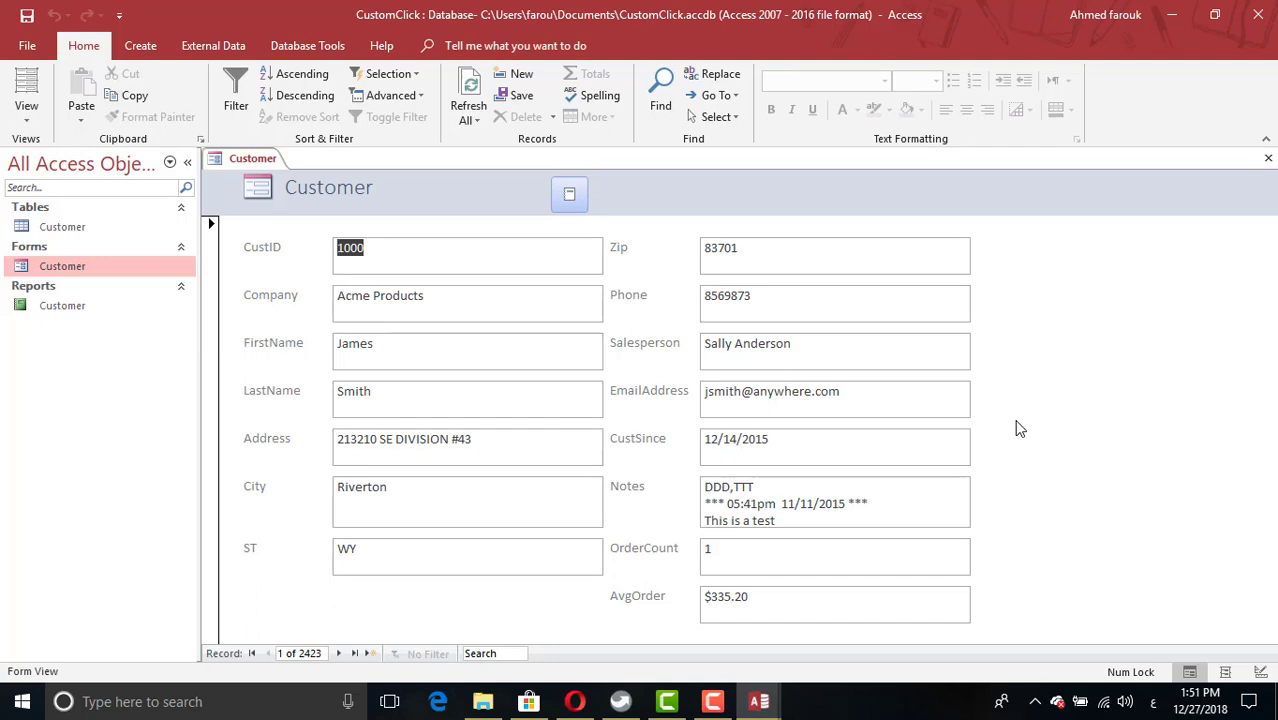
Show the form's custom shortcut menu, then review the four menu-command lines in the VBA code.
right_click(1148, 263)
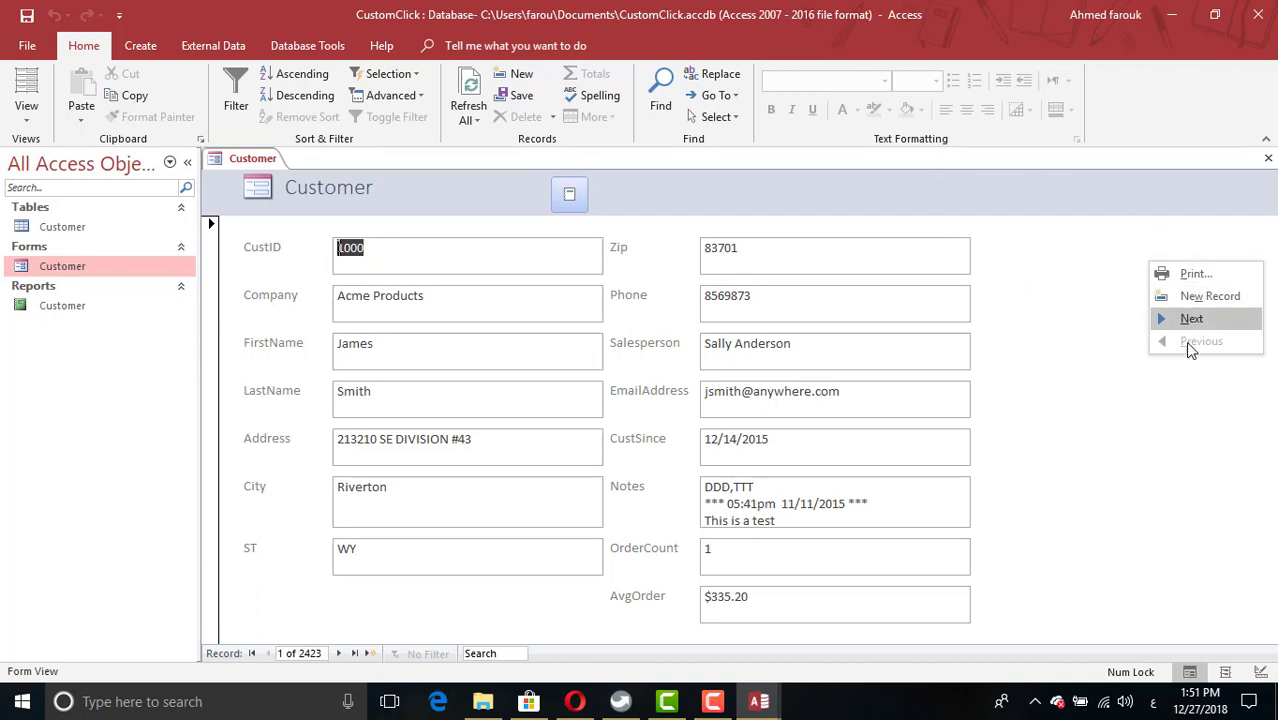
mouse_move(759, 701)
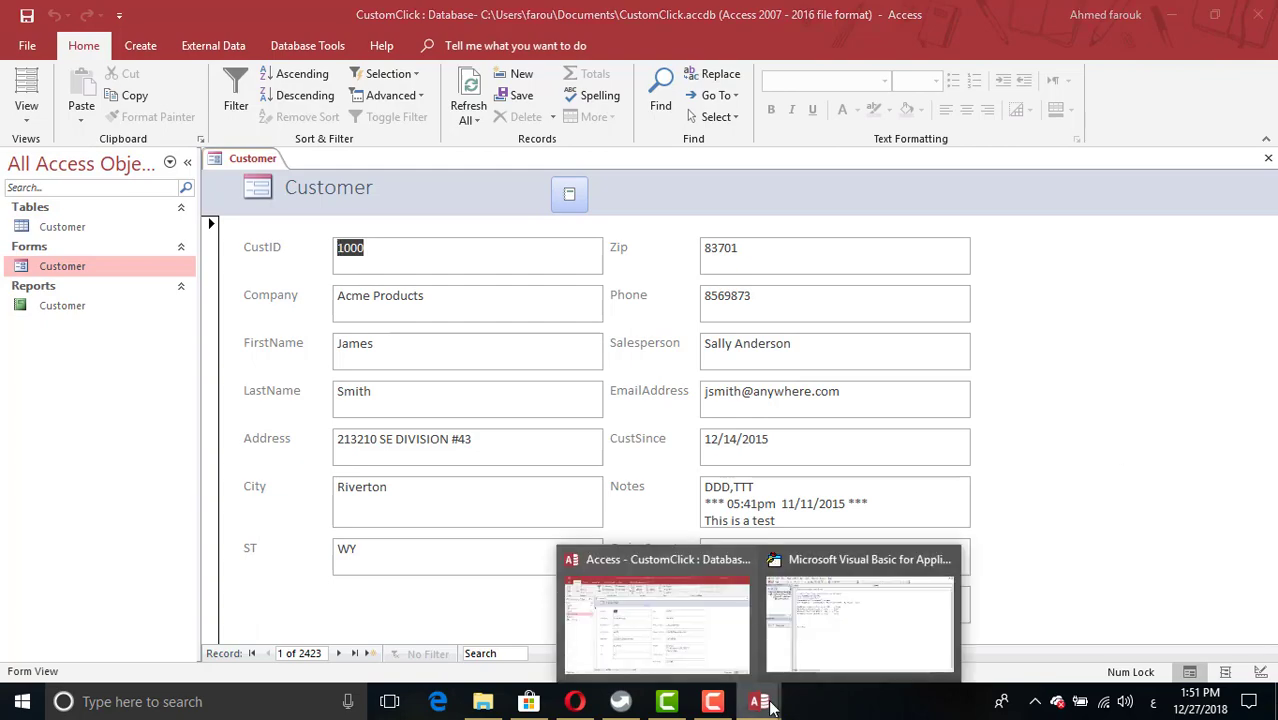
click(820, 648)
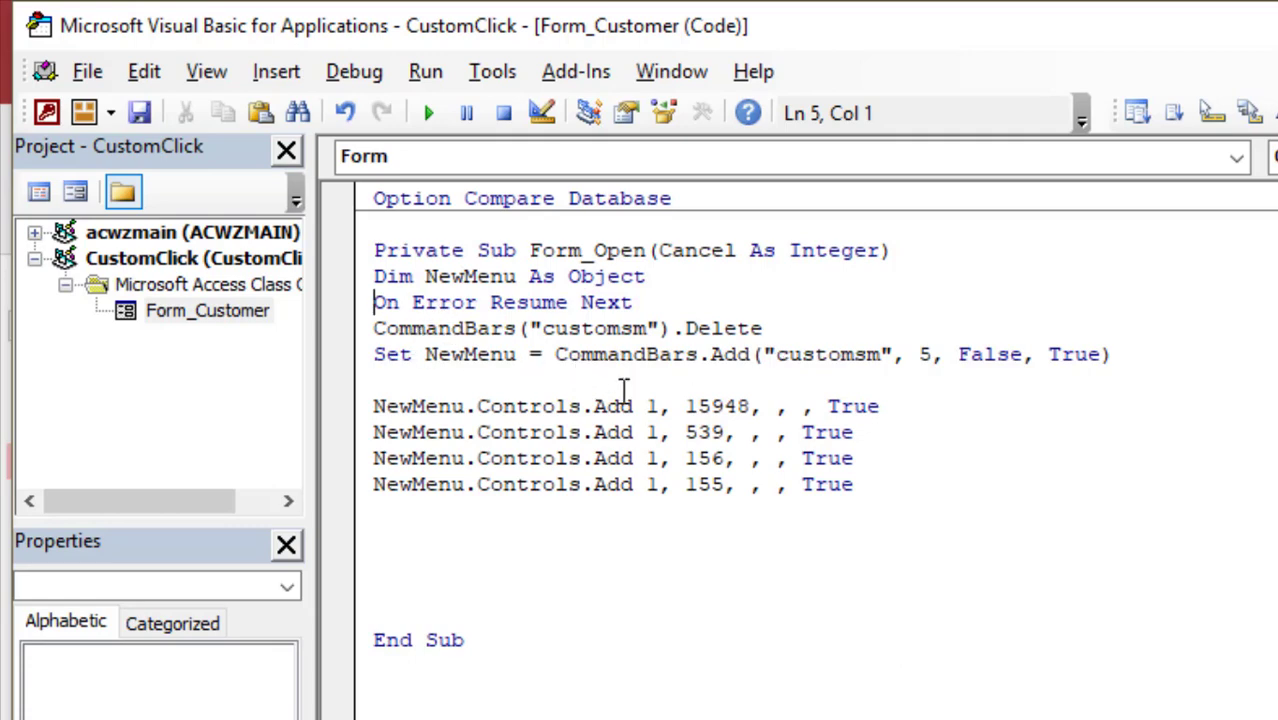
drag(915, 476, 373, 406)
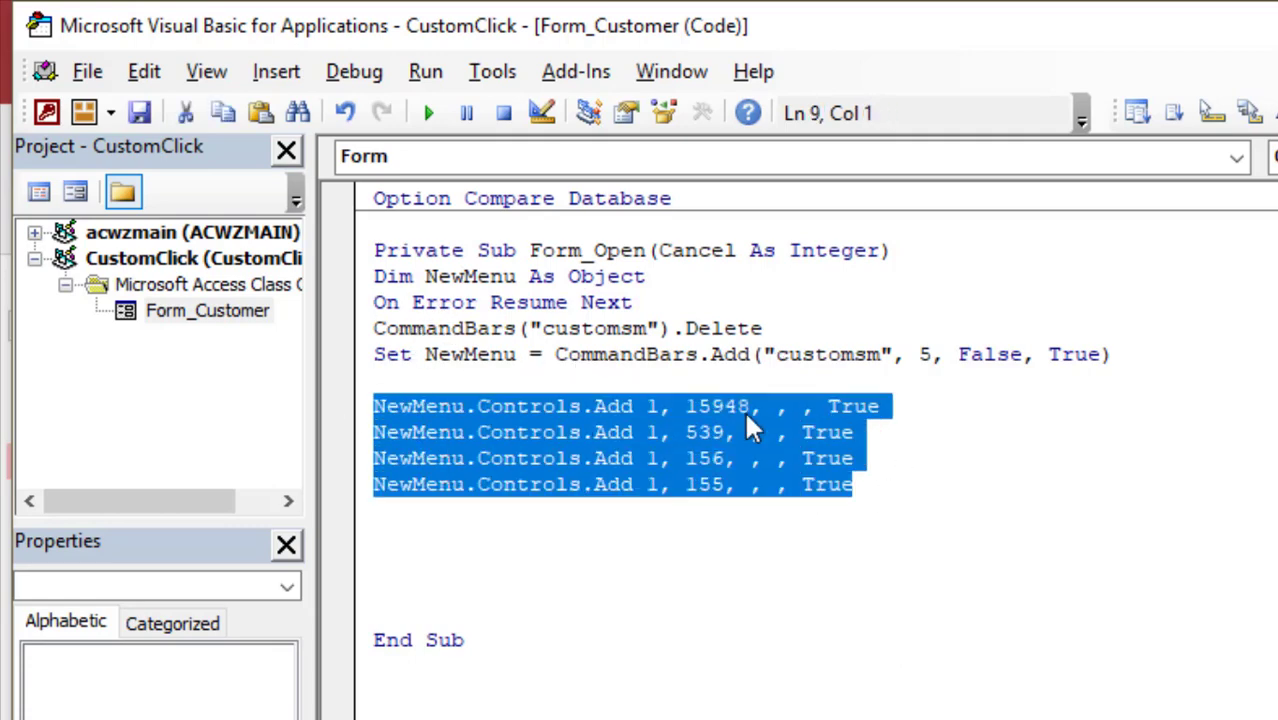
click(717, 406)
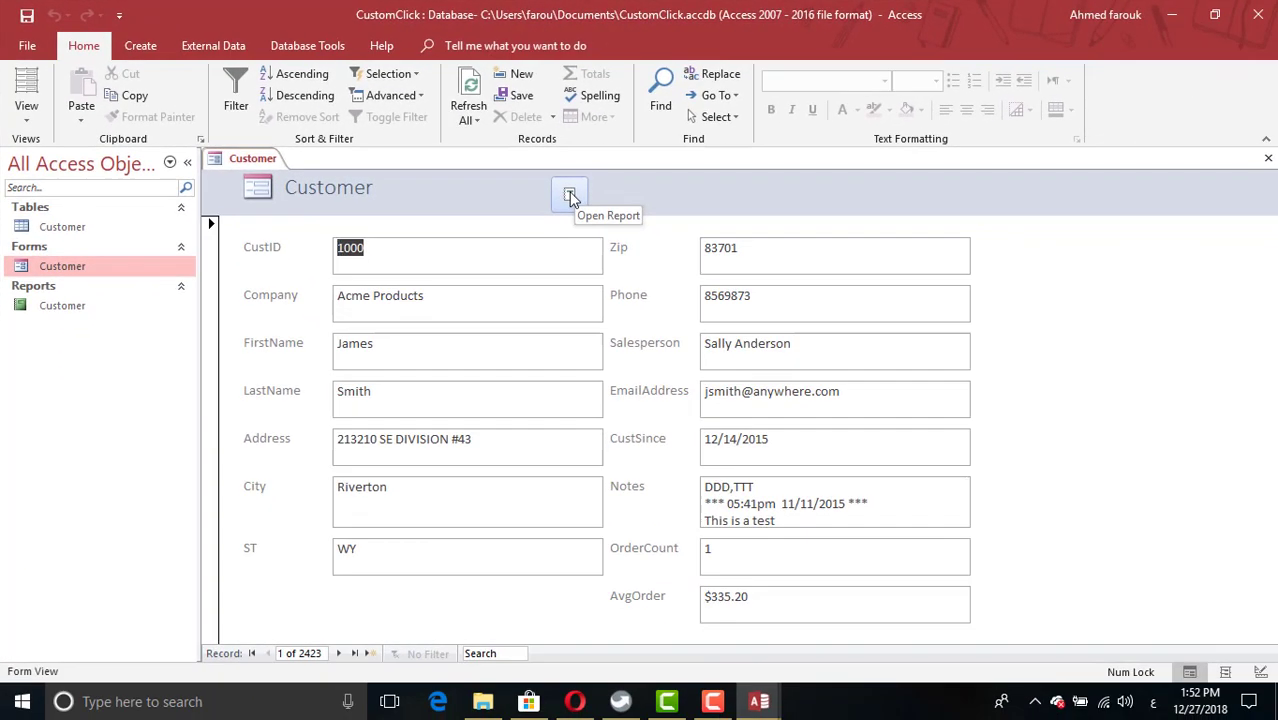
Open and close the Customer report from the form button, then recheck the shortcut menus.
click(569, 194)
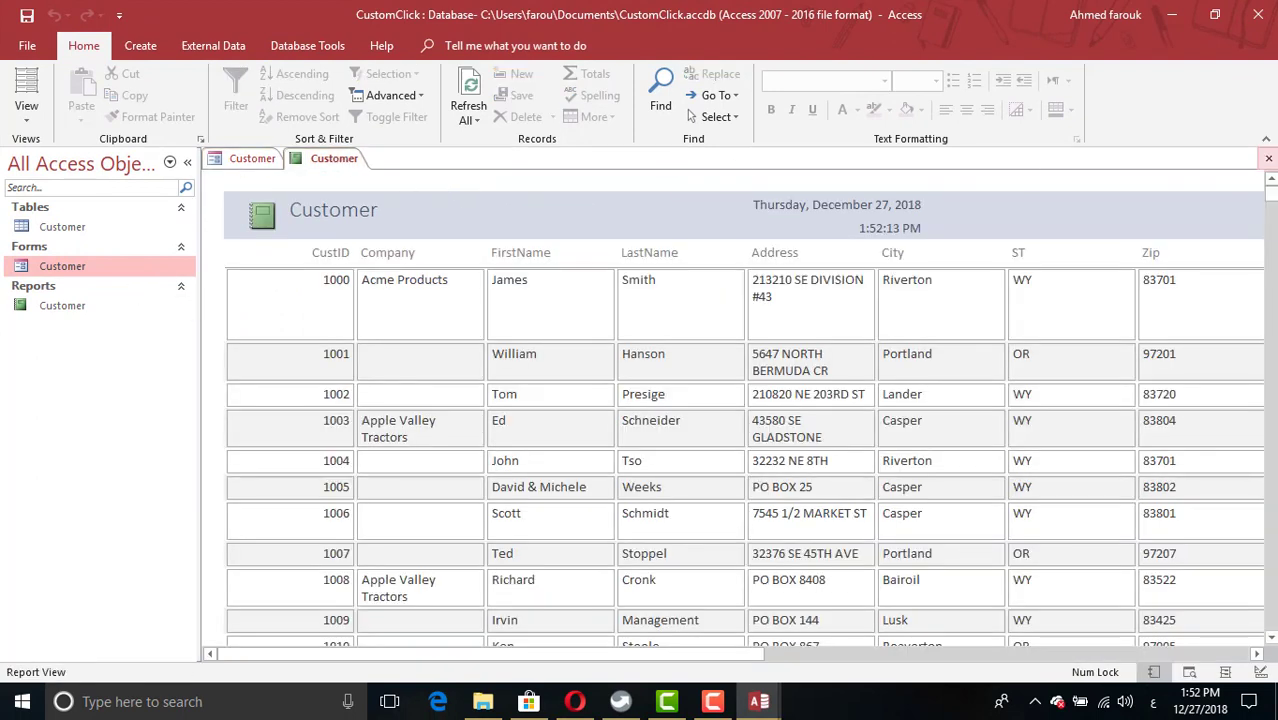
click(1268, 158)
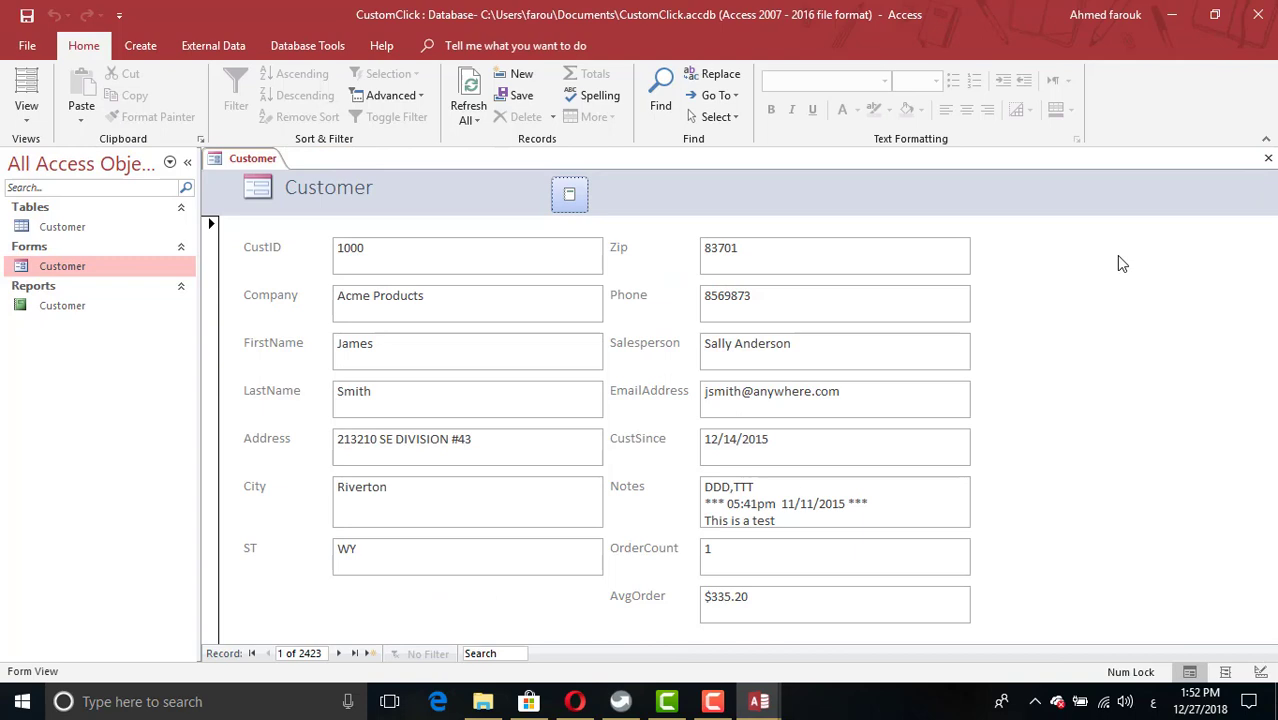
right_click(1081, 257)
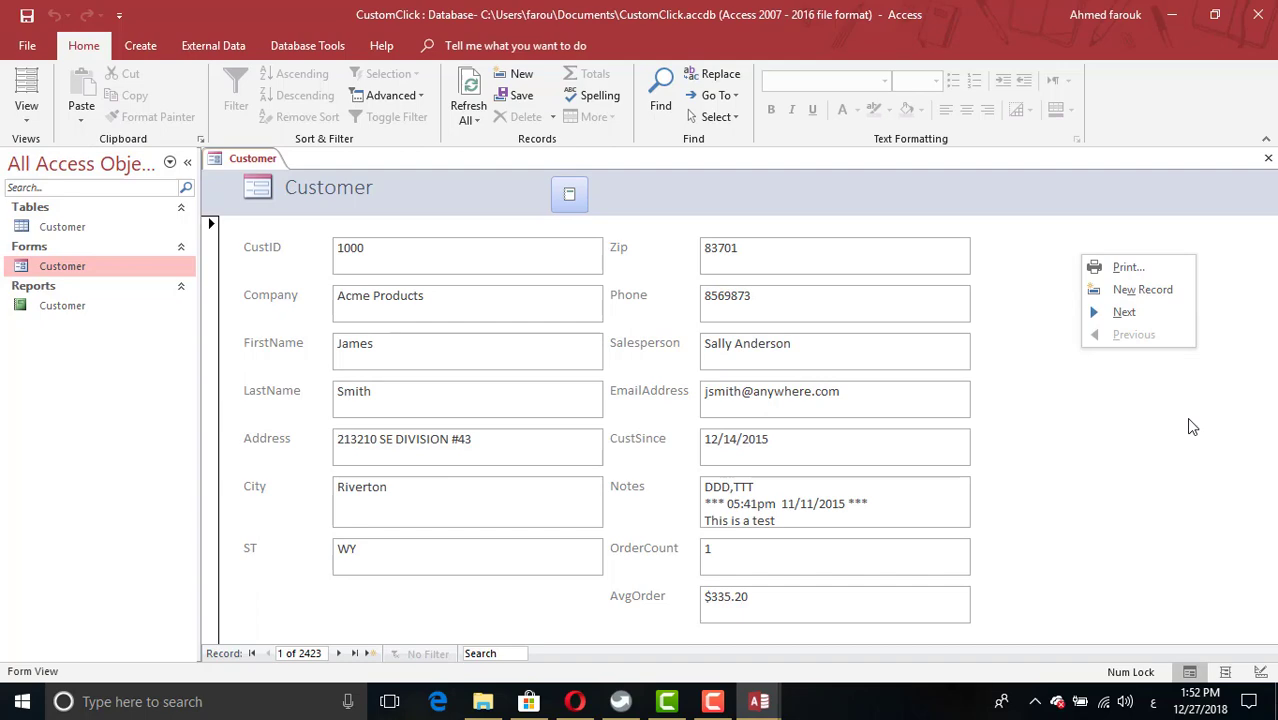
right_click(1152, 412)
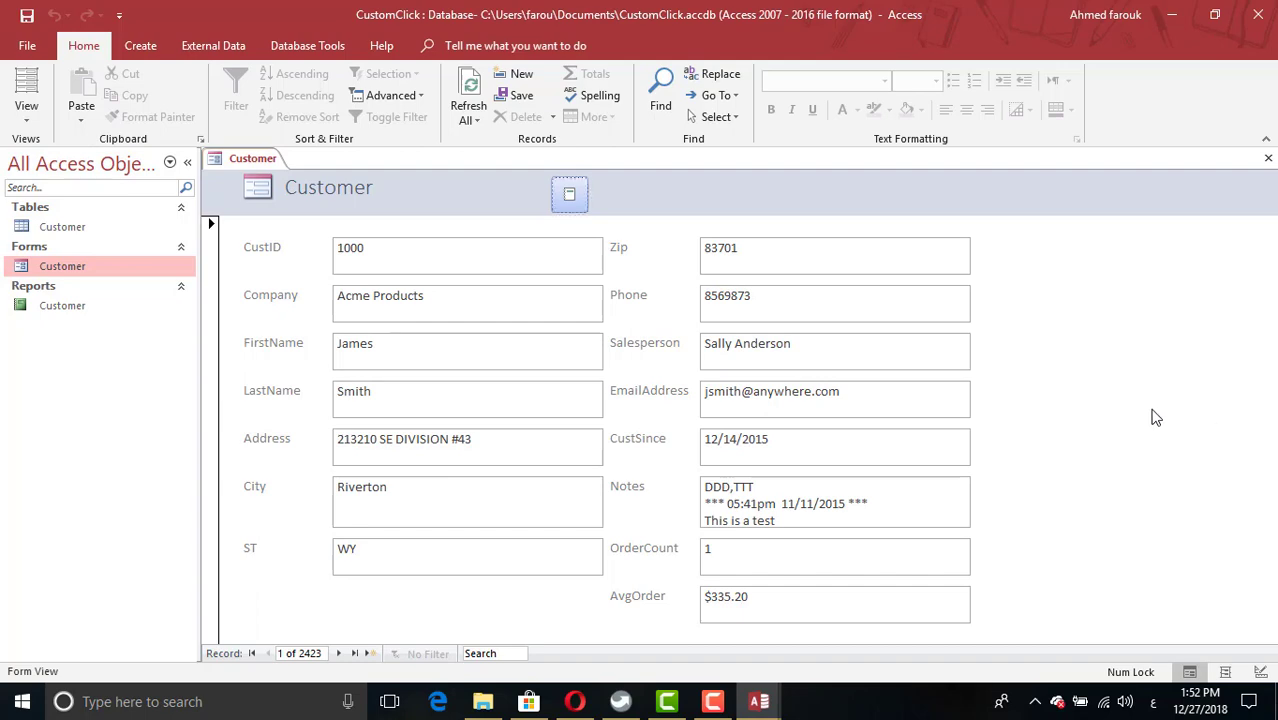
right_click(37, 272)
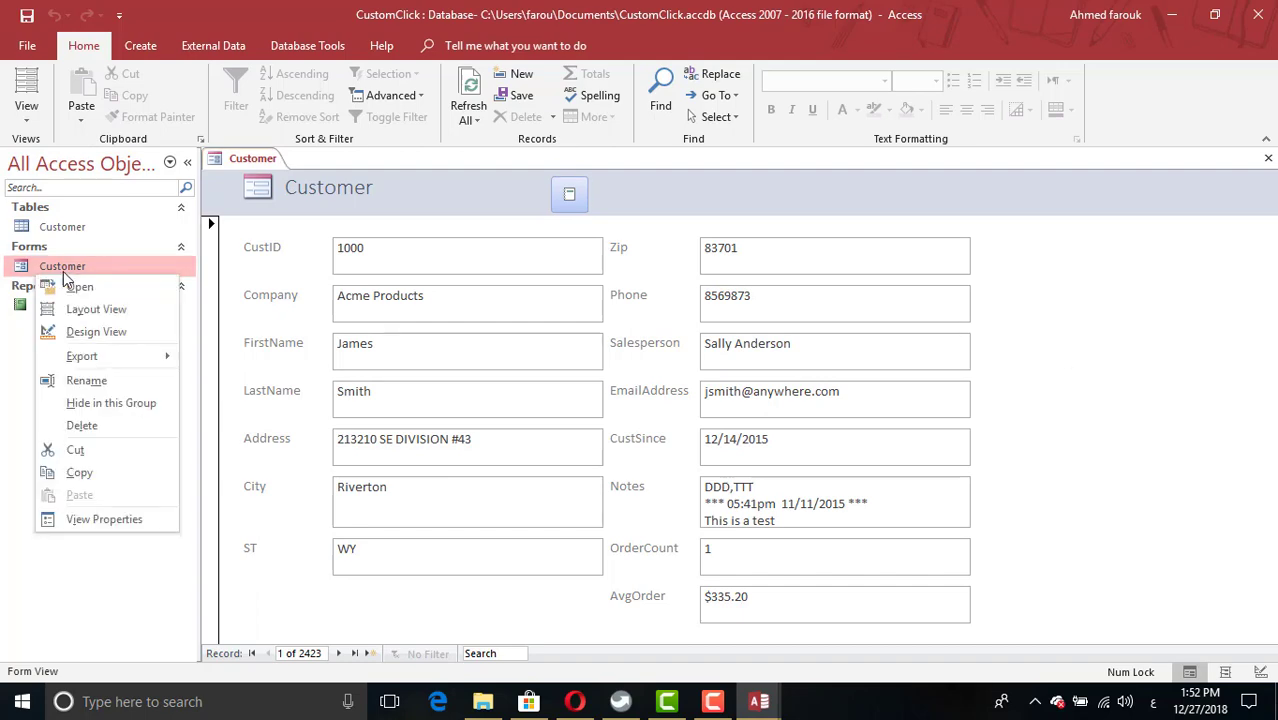
Delete the report button from the Customer form header in Design View, then return to Form_Open.
click(96, 331)
click(586, 232)
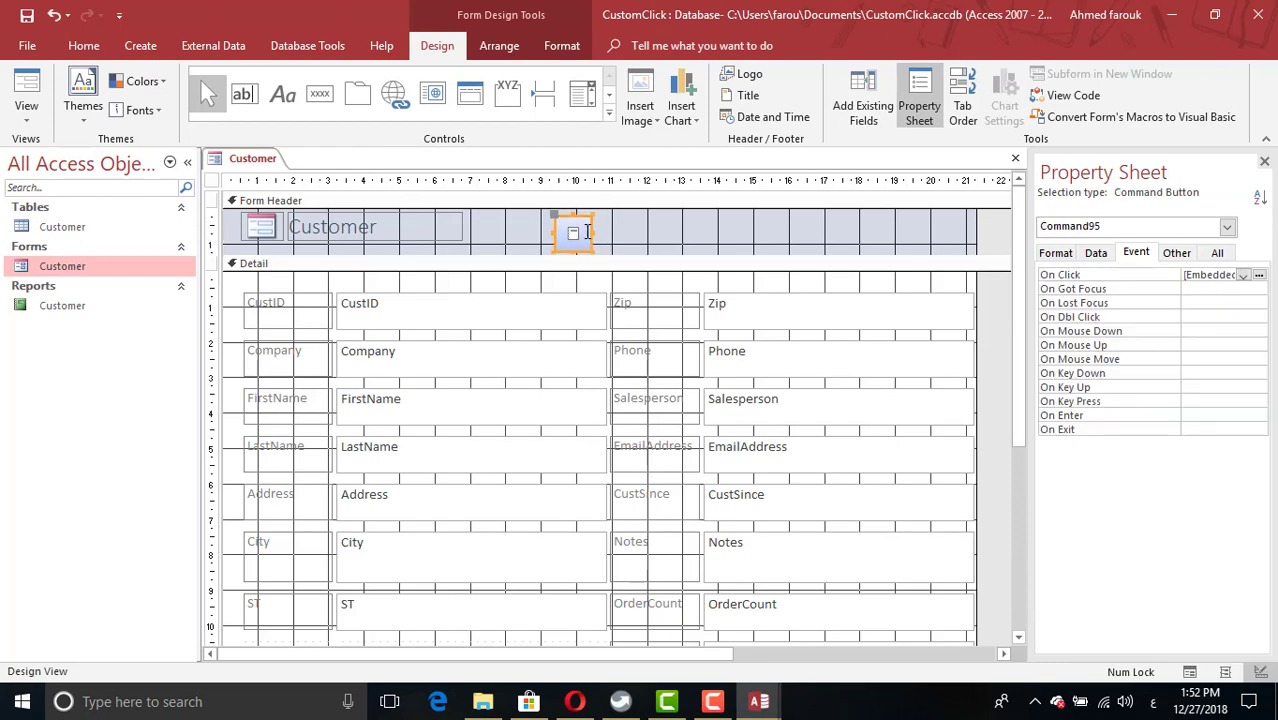
key(Delete)
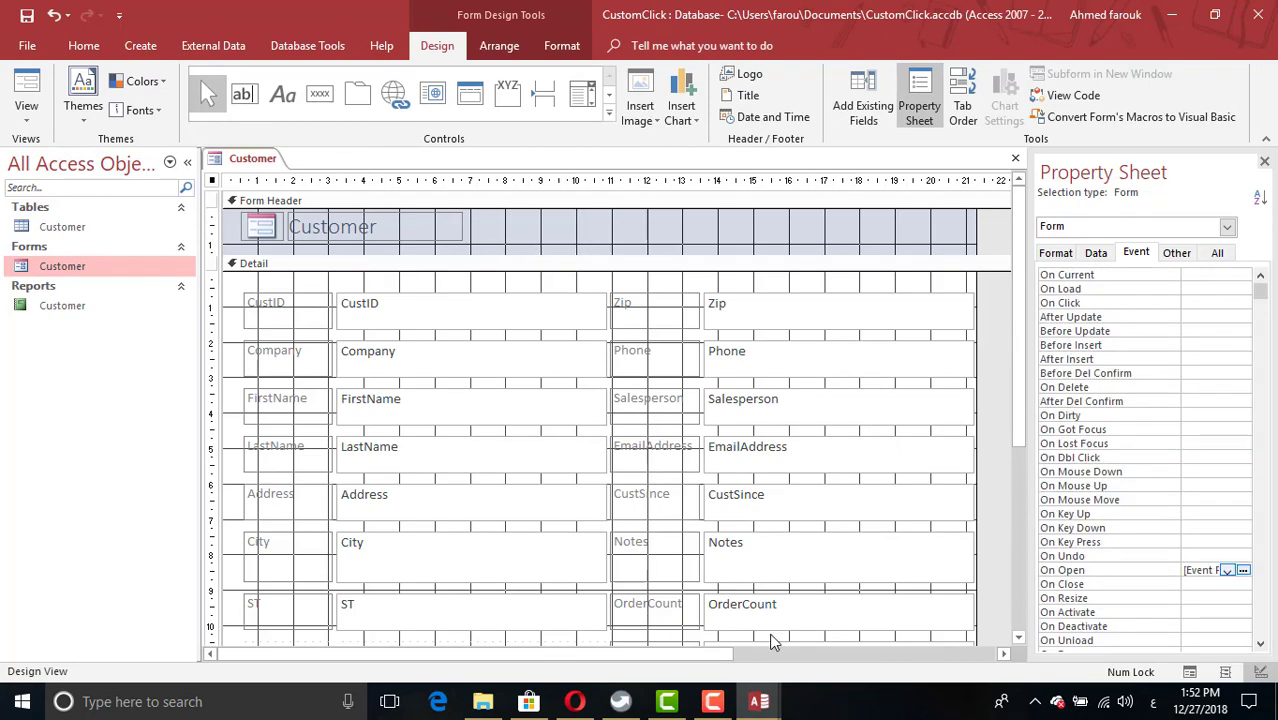
mouse_move(759, 702)
click(803, 630)
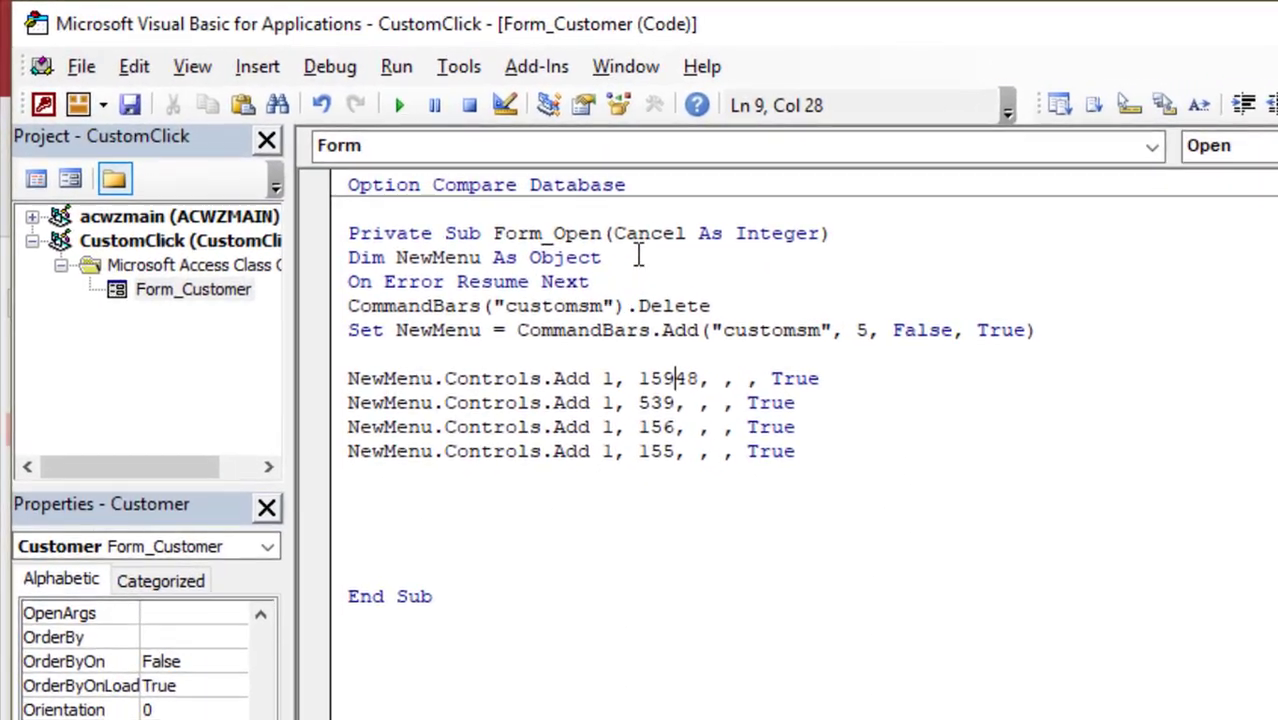
click(638, 257)
Declare 'Dim NewButton As Object' below the NewMenu declaration.
key(Return)
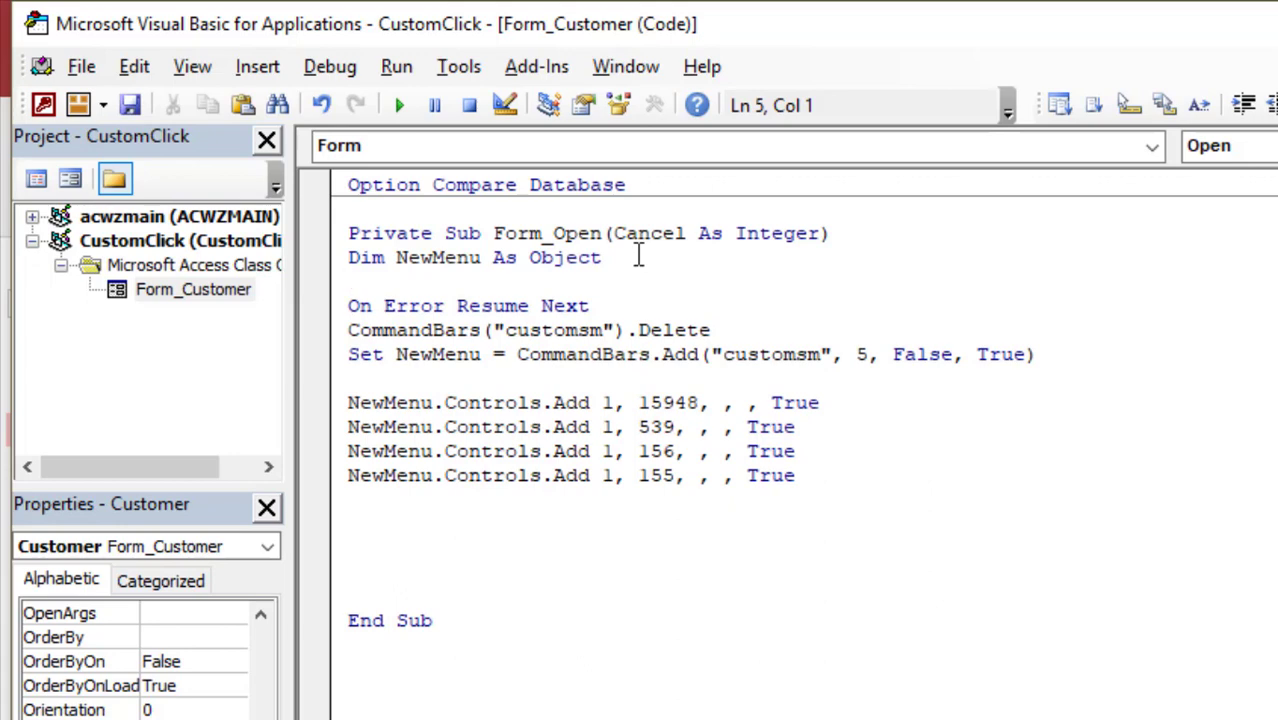
text(di)
text(m Ne)
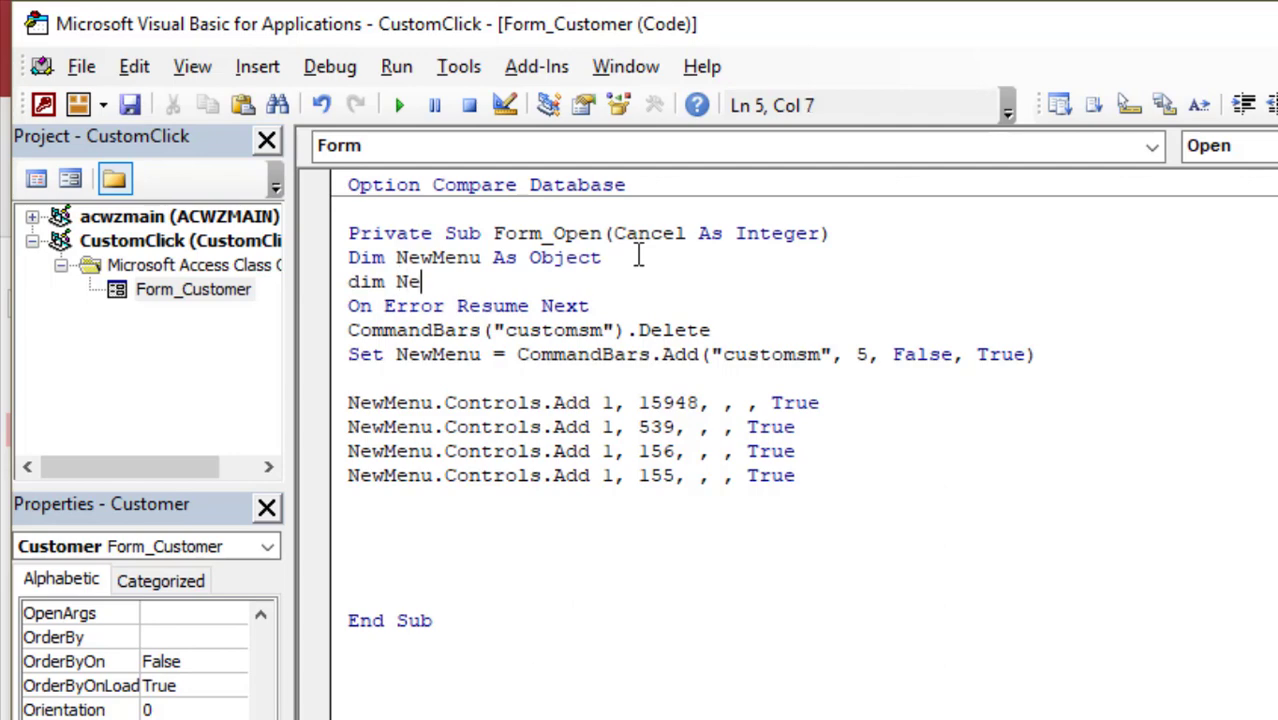
text(wButto)
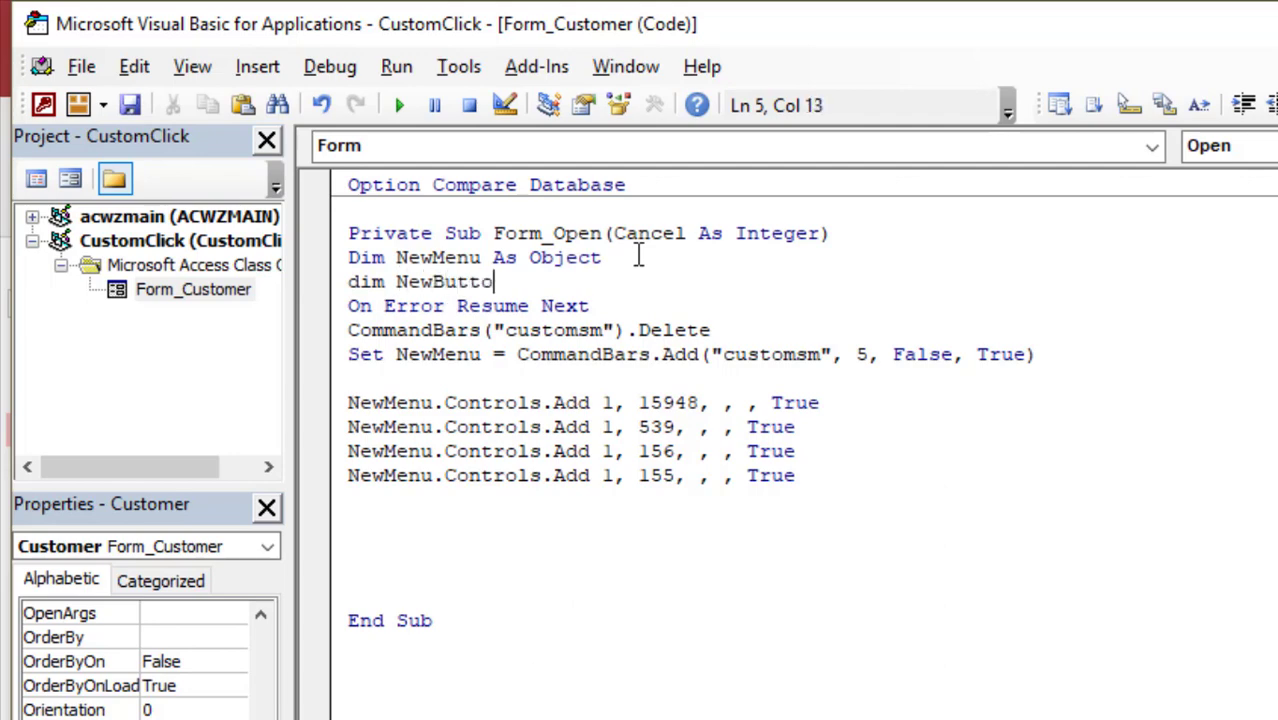
text(n as ob)
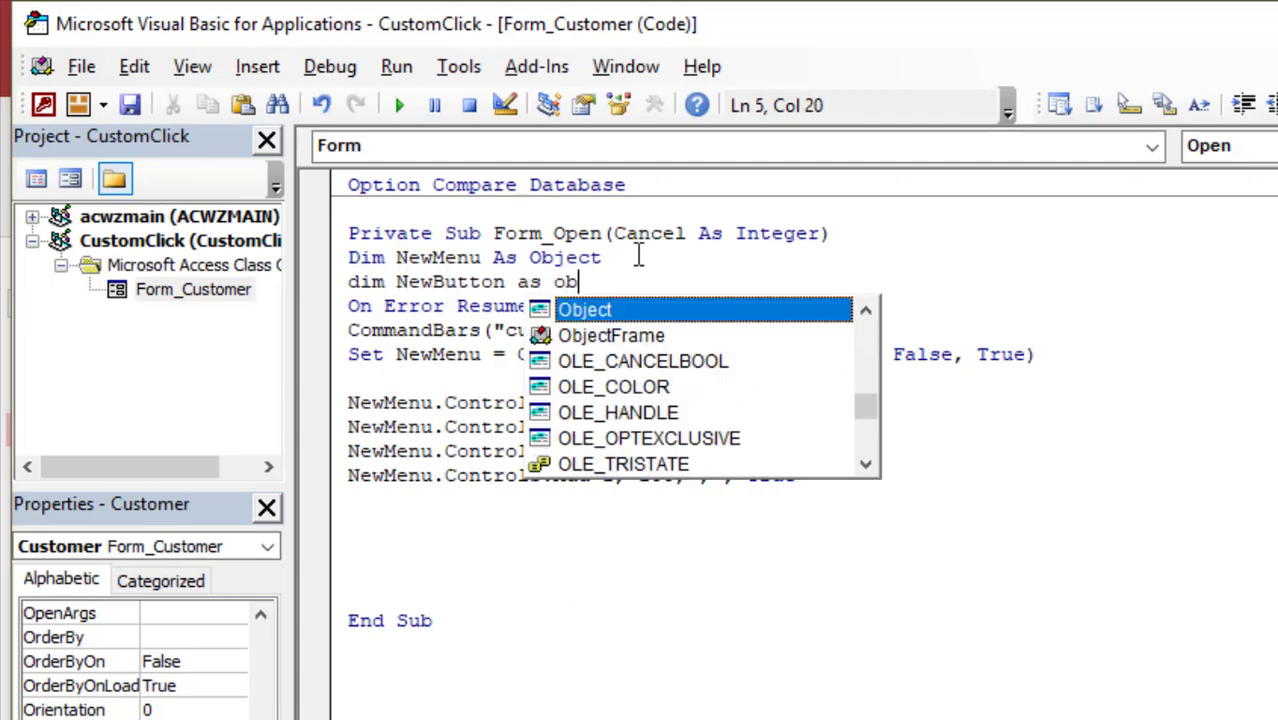
key(Tab)
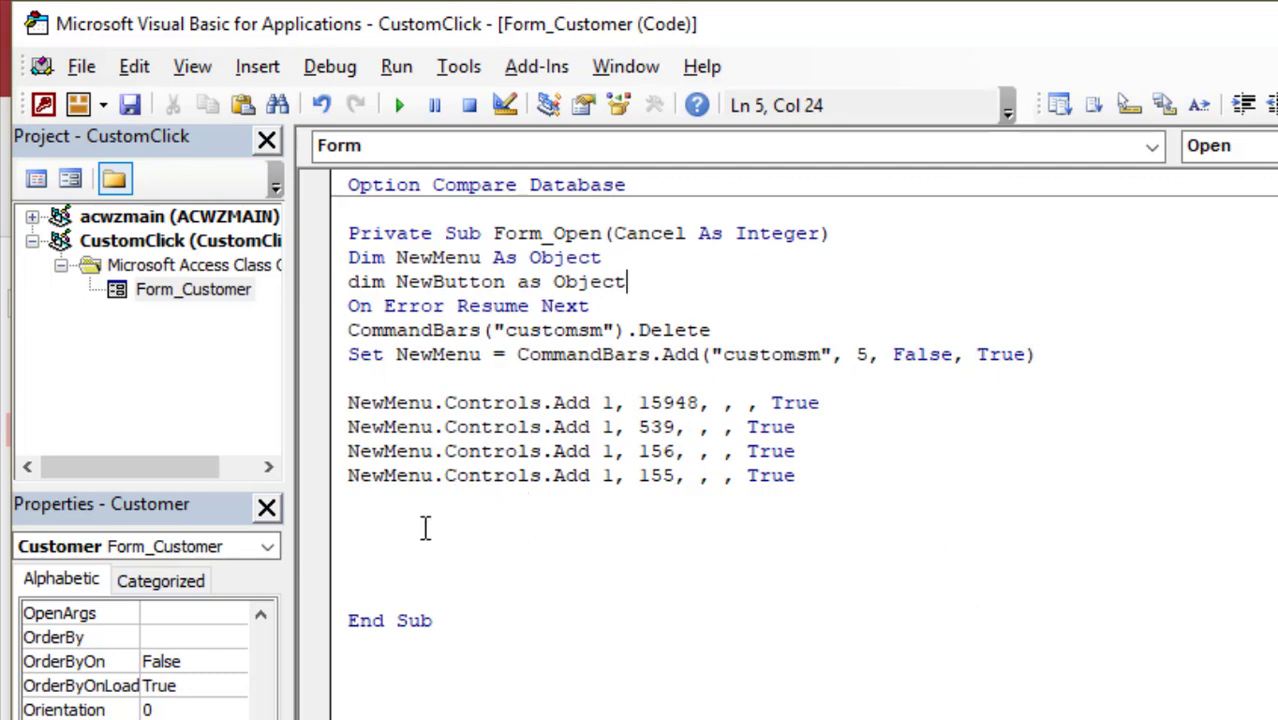
Add the line 'Set NewButton = NewMenu.Controls.Add(1)' below the menu commands.
click(425, 528)
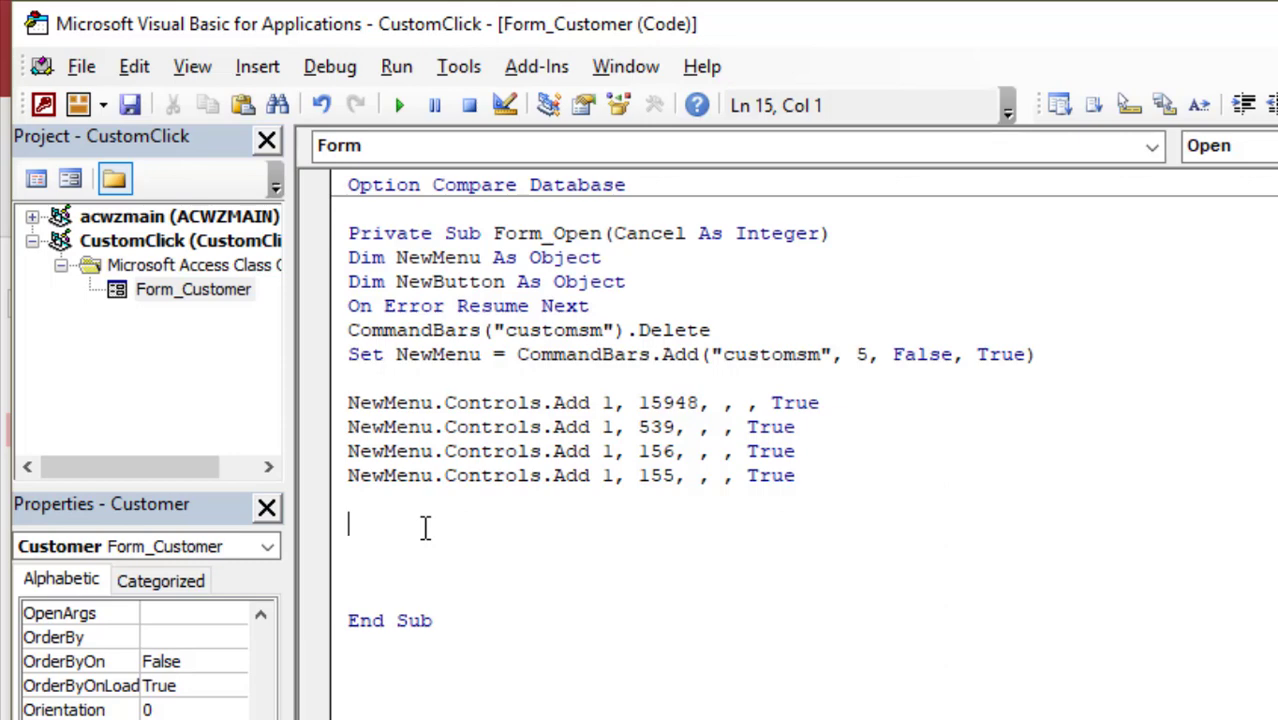
text(set )
text(new)
text(button )
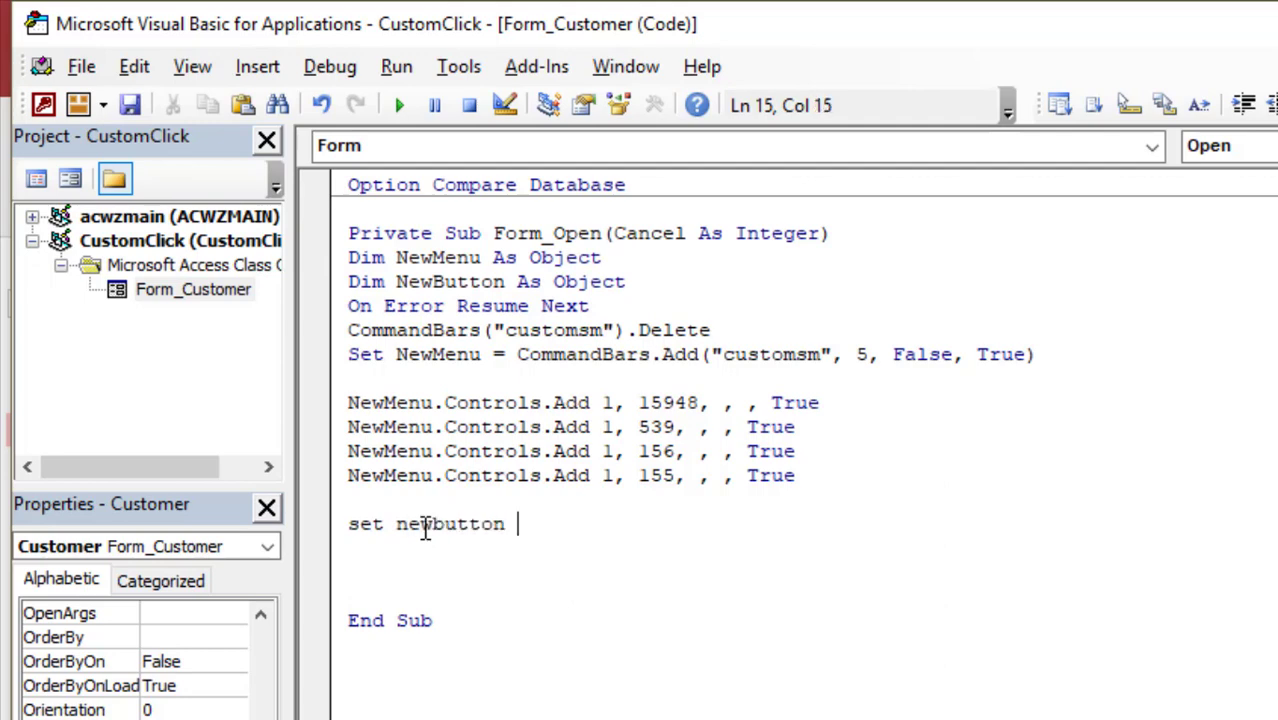
text(=)
text(newmen)
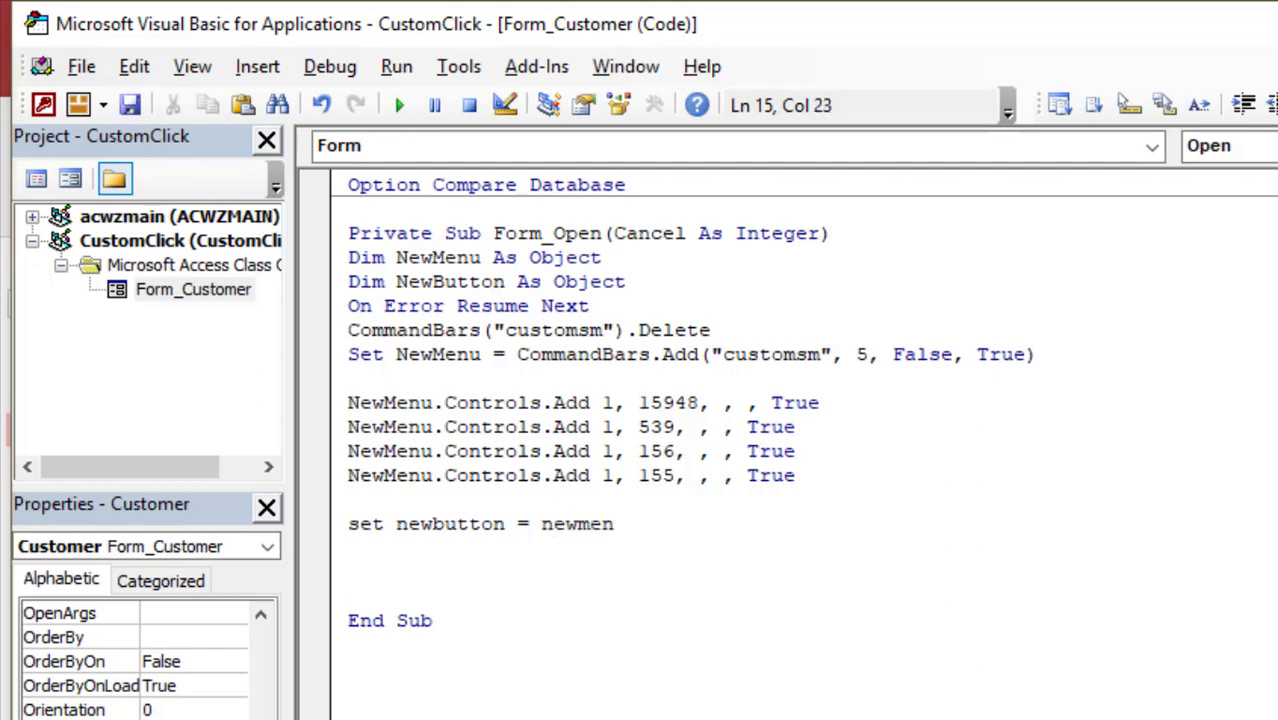
text(u.c)
text(ontrols)
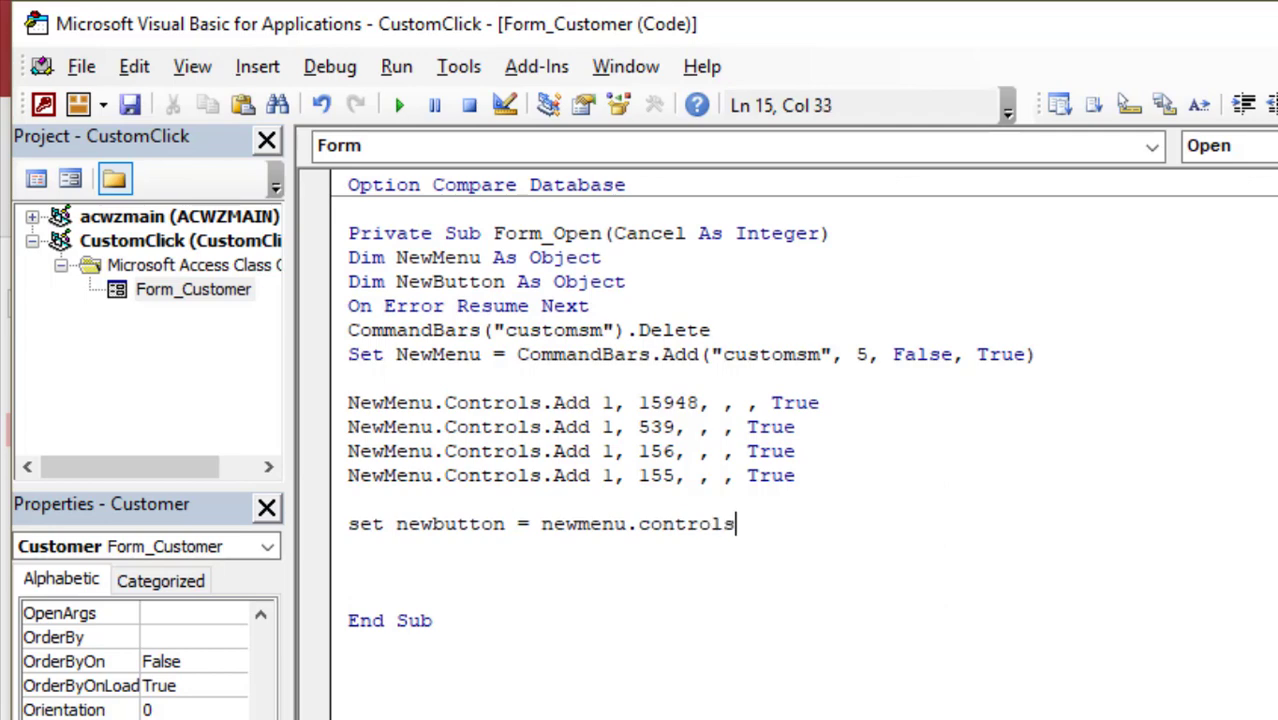
text(.ad)
text(d()
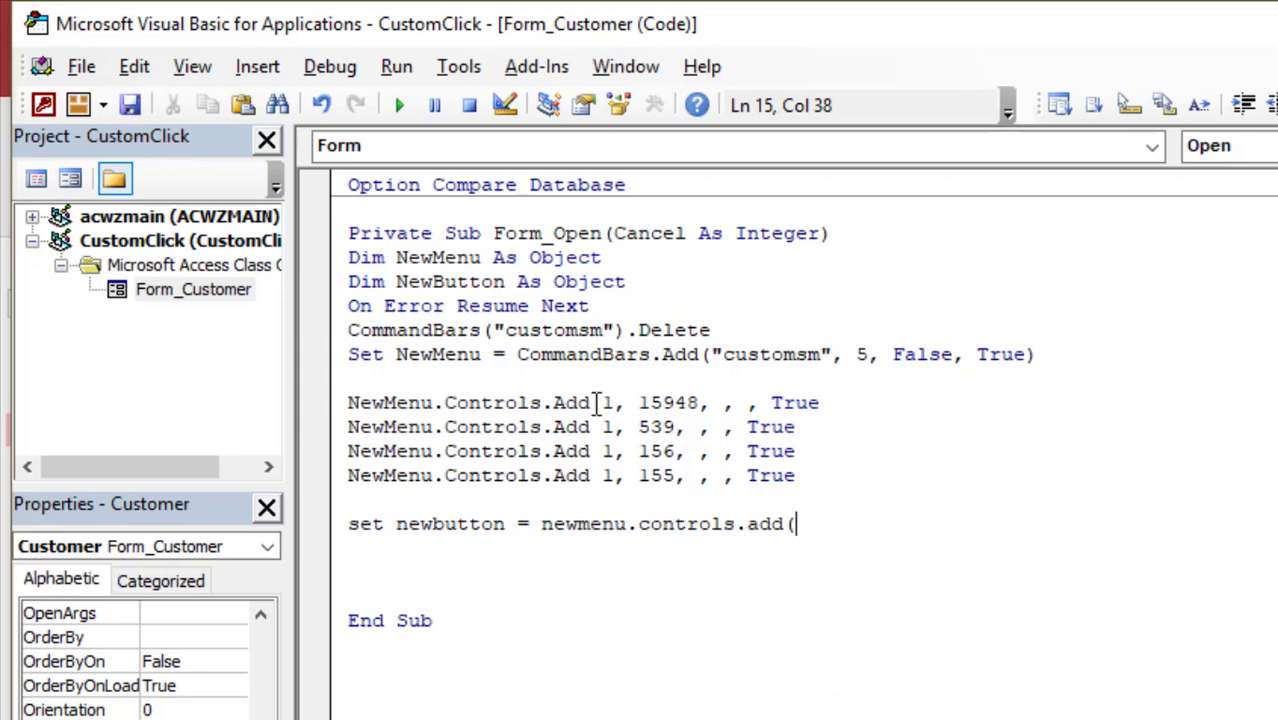
text(1)
text())
key(Return)
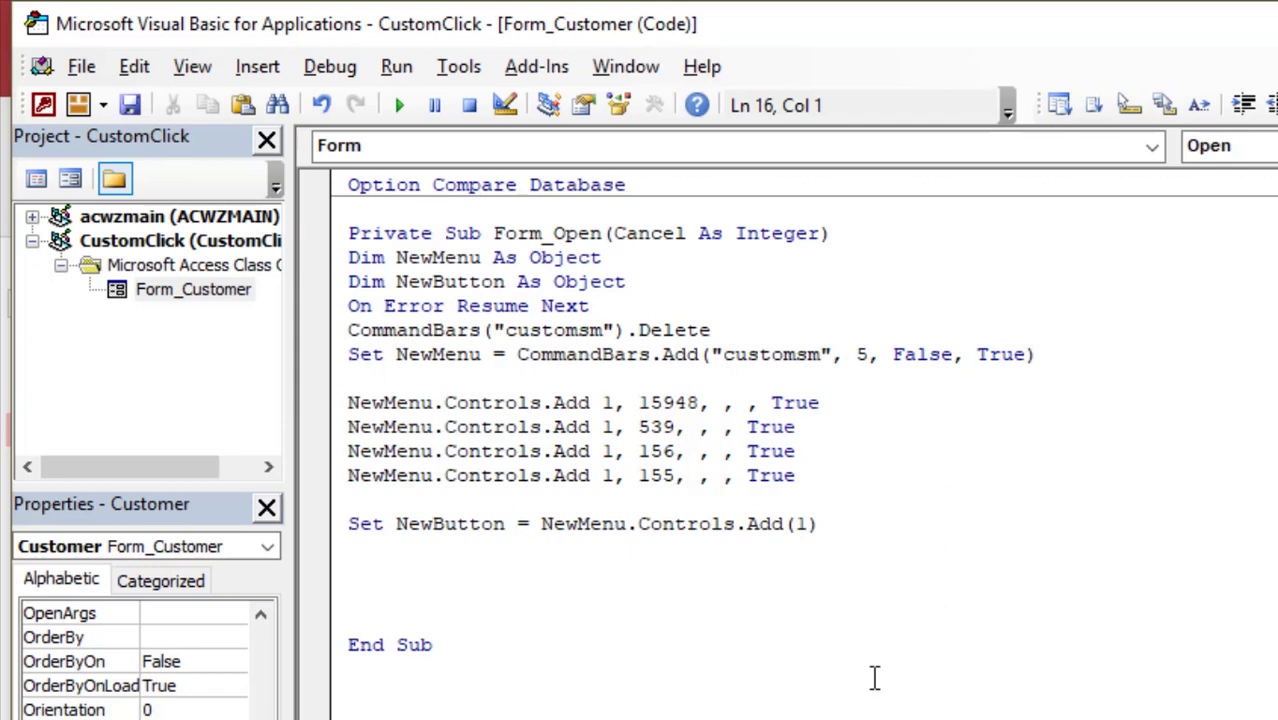
Set NewButton.Caption to "Open customer report" and switch back to Access.
text(new)
text(button)
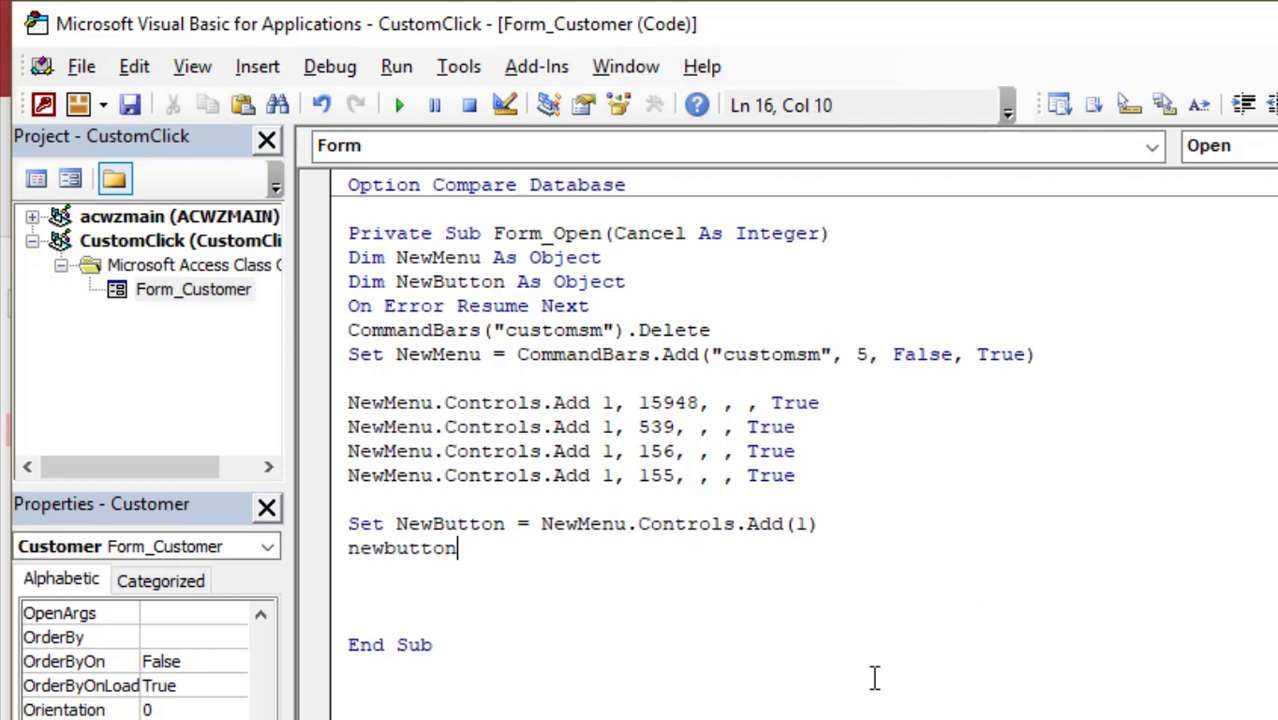
text(.caption)
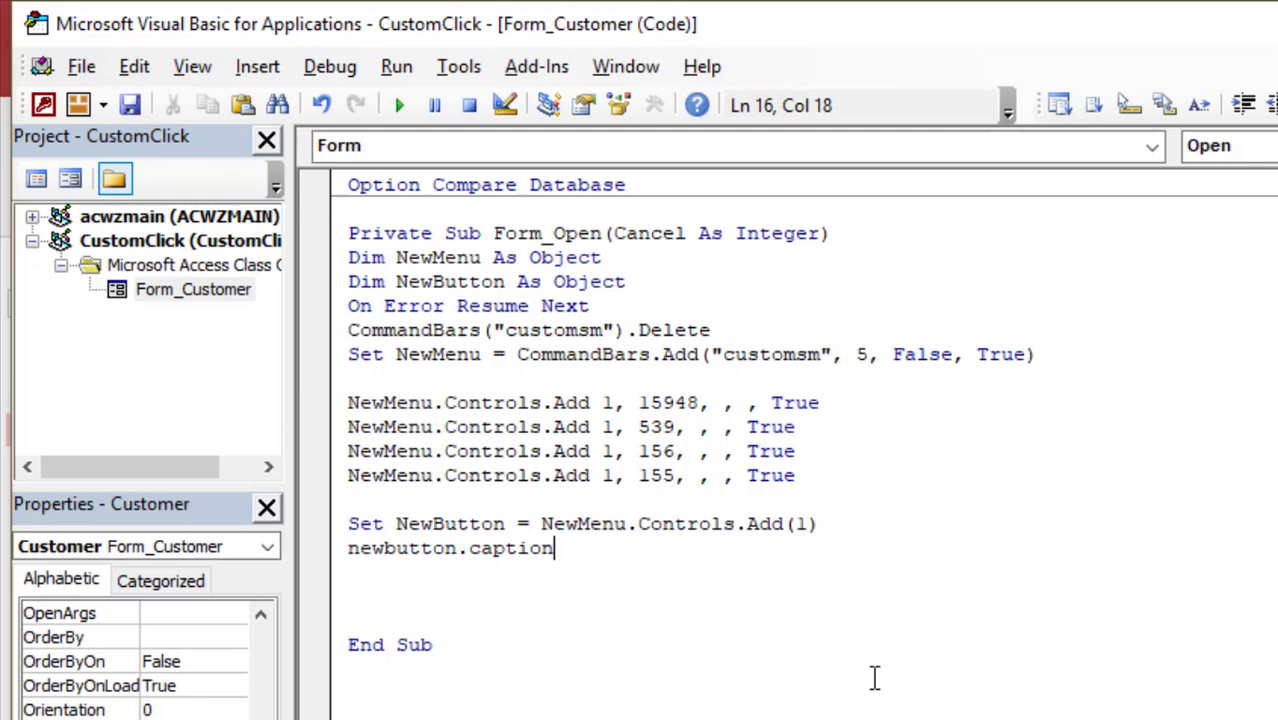
text( = )
text("Open cu)
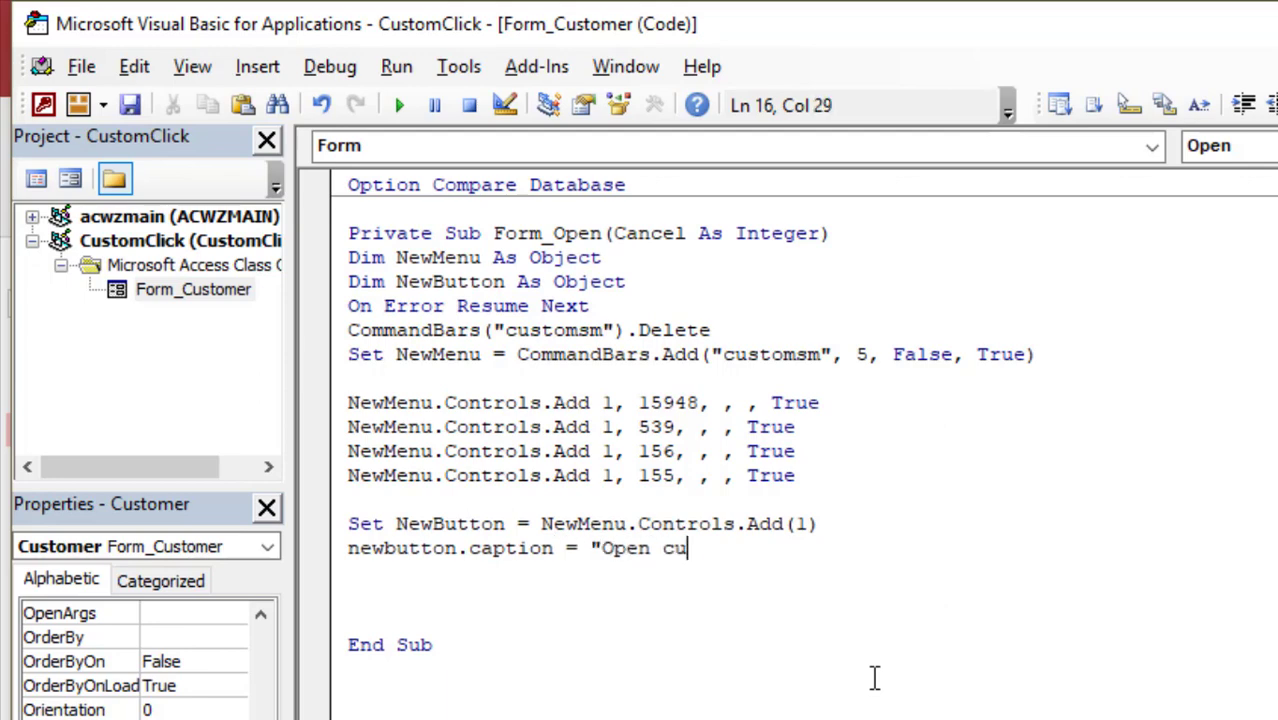
text(stomer re)
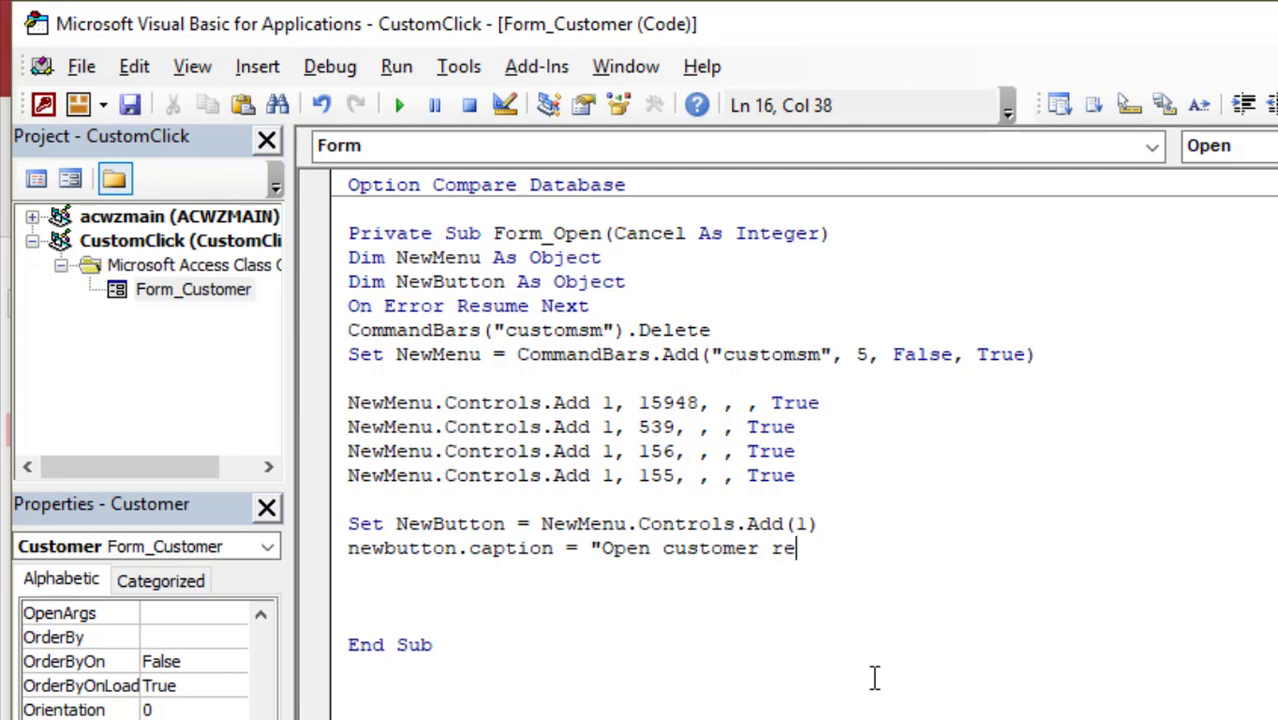
text(port)
key(Return)
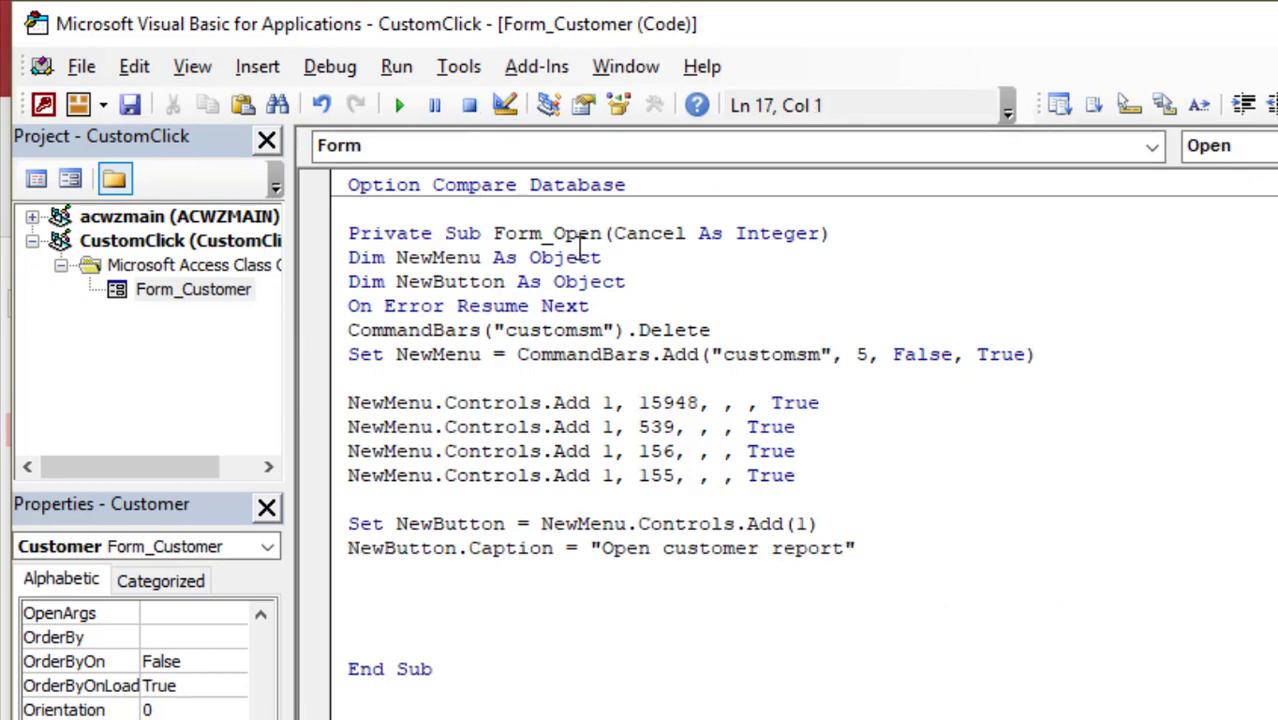
key(alt+F11)
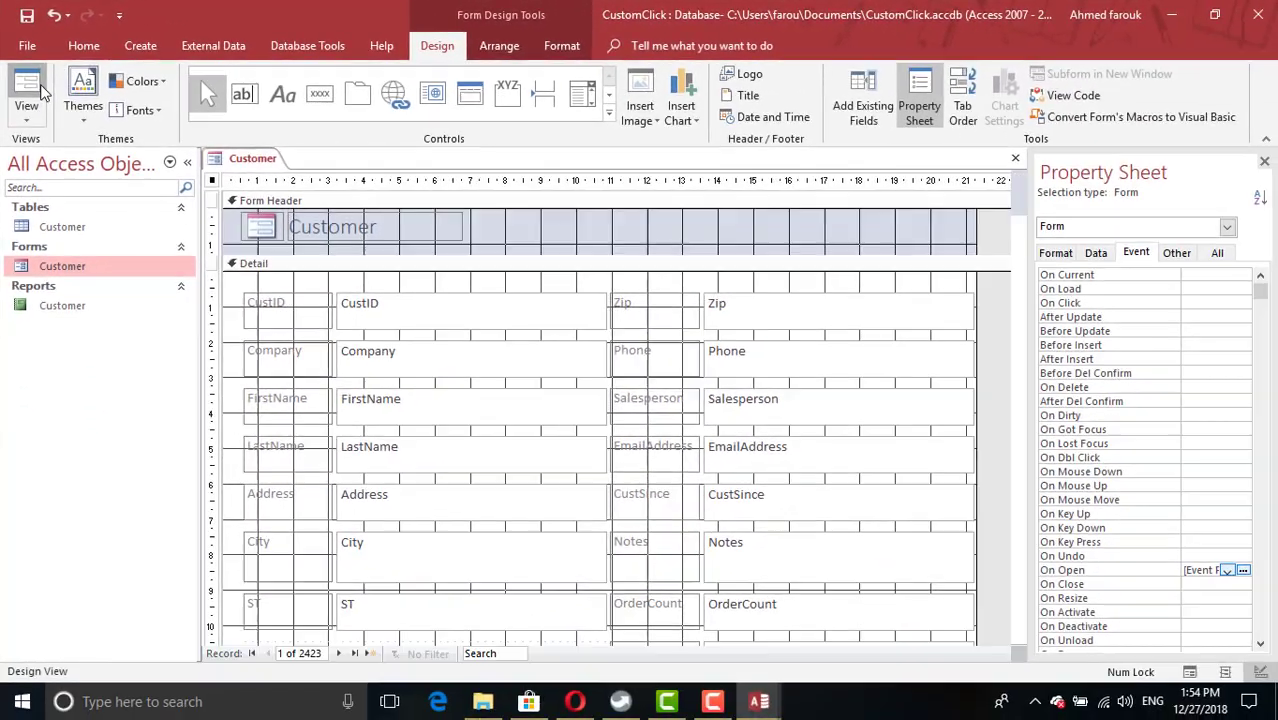
In Form view, test the new 'Open customer report' command on the form's shortcut menu.
click(26, 95)
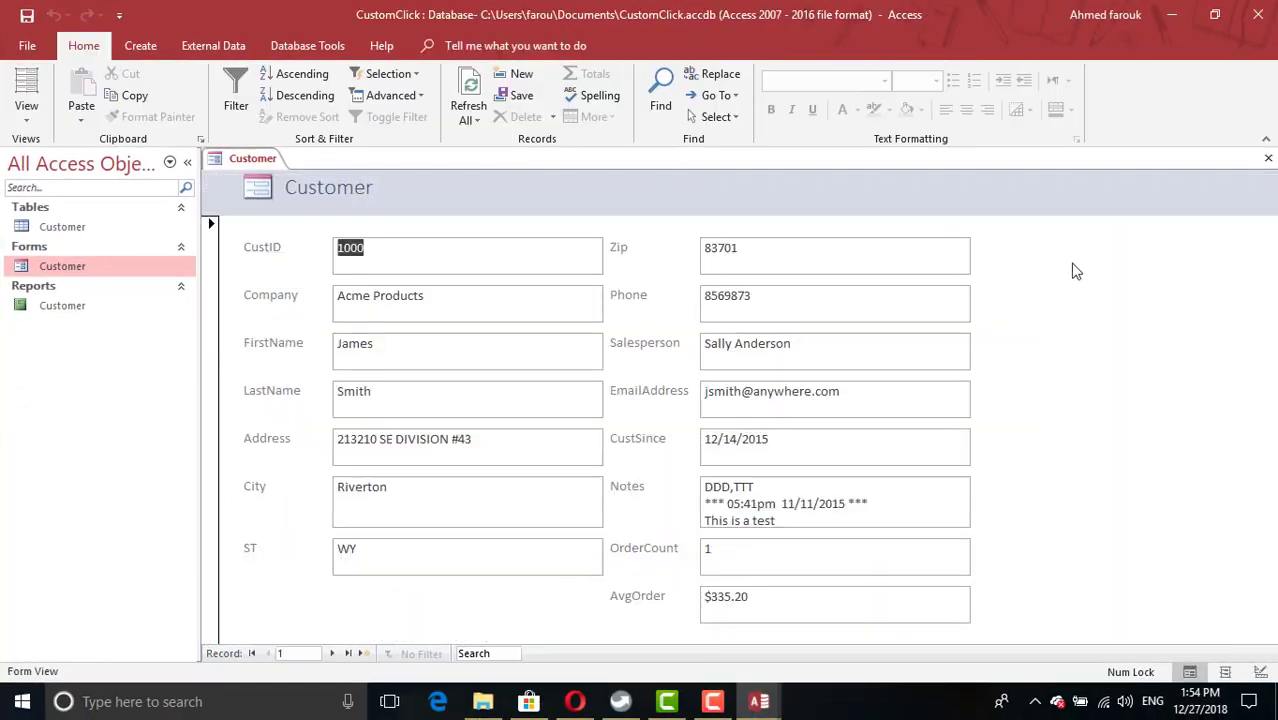
right_click(1078, 268)
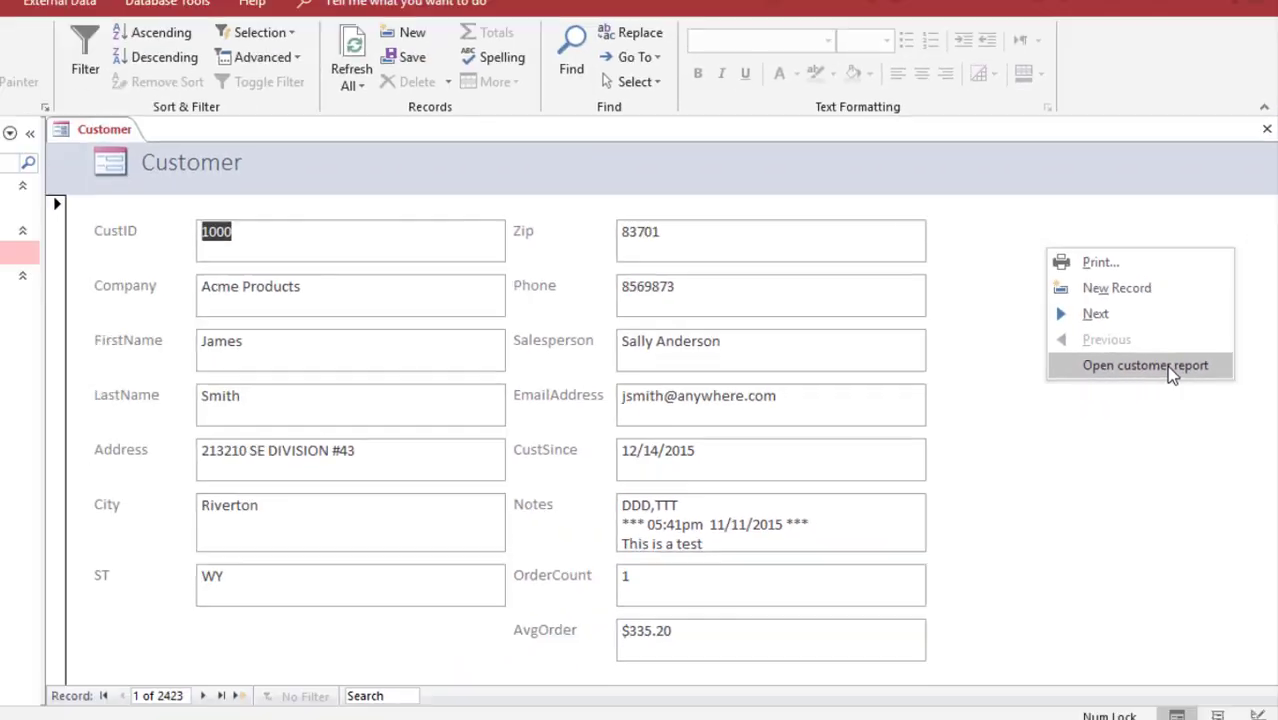
click(1185, 371)
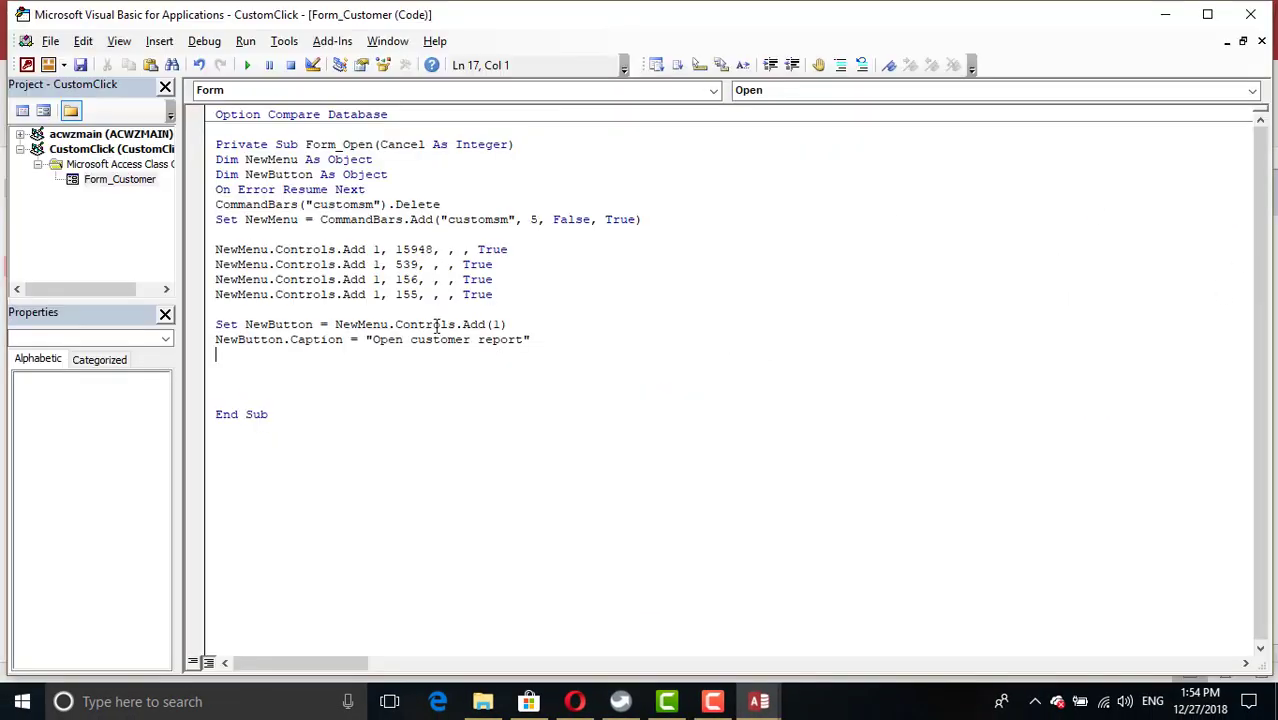
Rename the command's caption from "Open customer report" to "Open Report".
double_click(525, 397)
key(Delete)
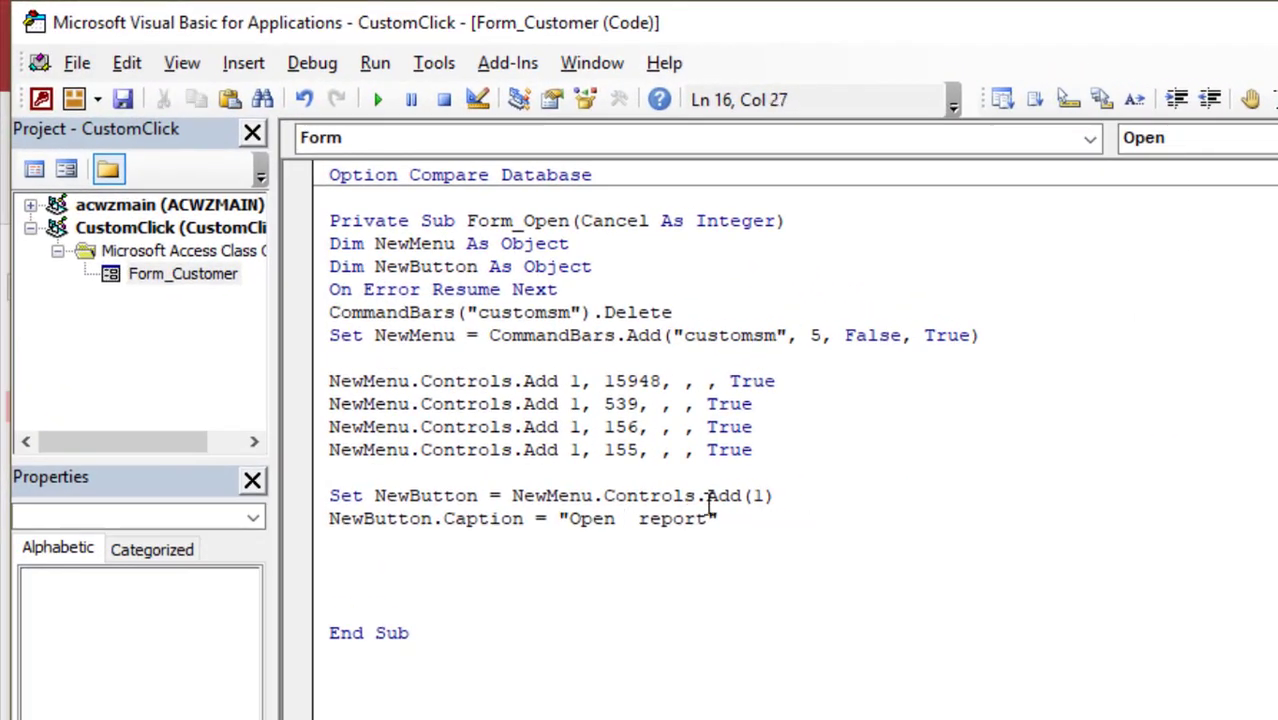
key(BackSpace)
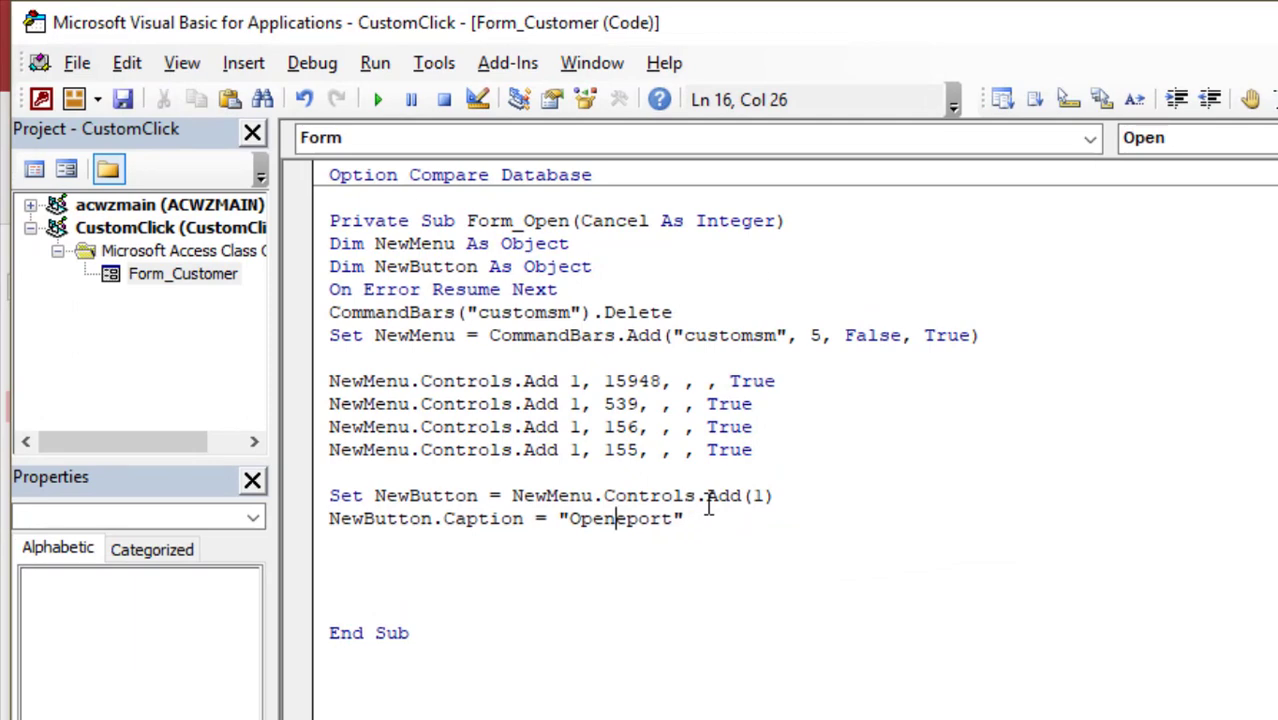
text(R)
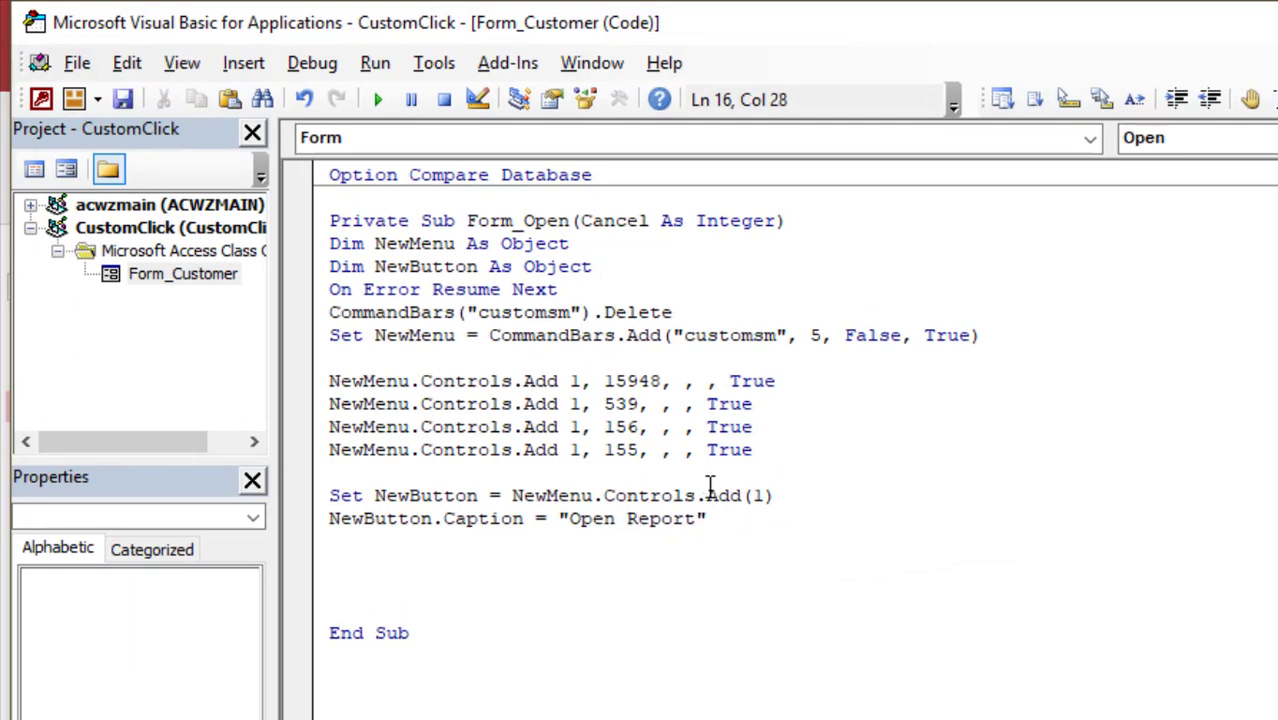
Add the line NewButton.OnAction = "" below the caption.
key(Down)
text(newb)
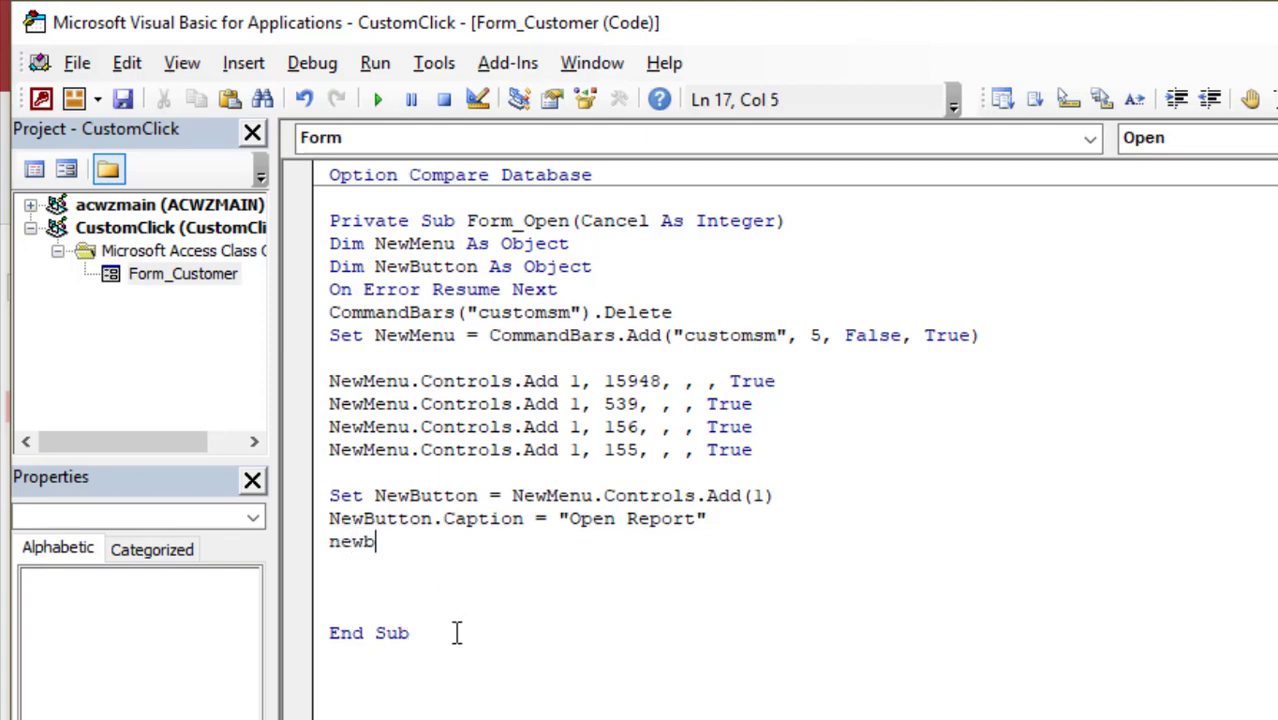
text(u)
key(BackSpace)
text(utt)
text(on.)
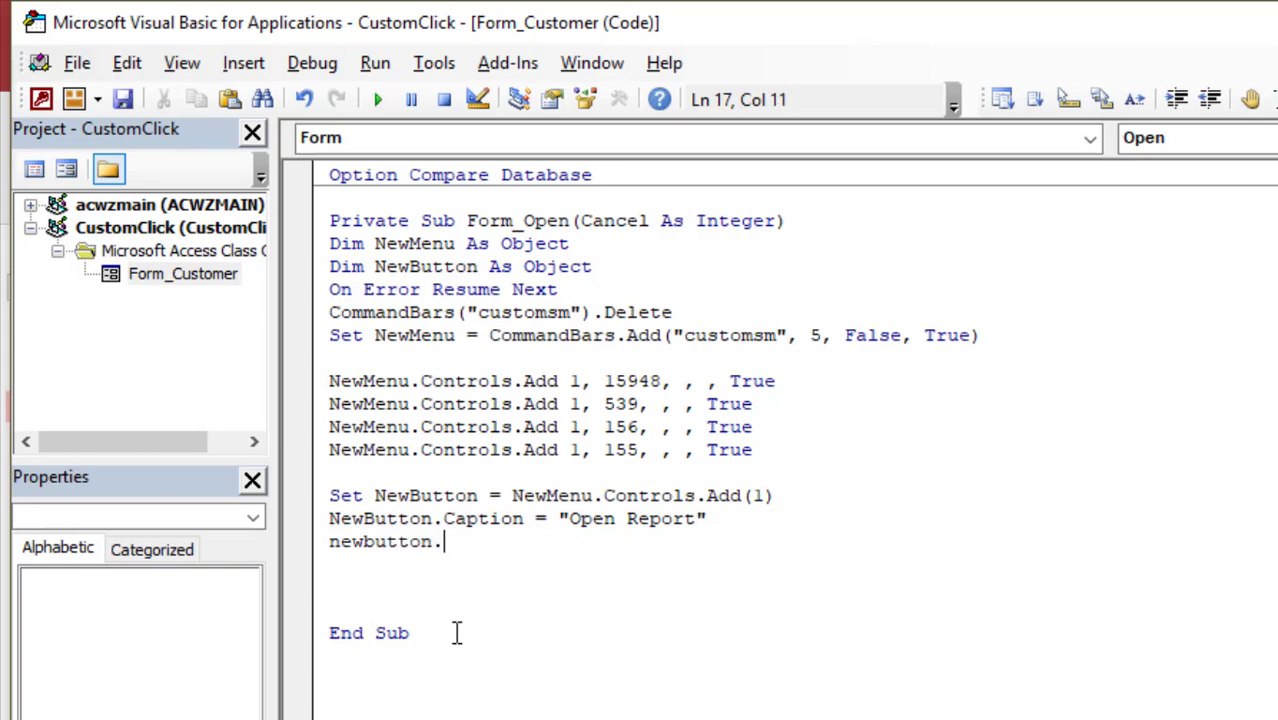
text(onactio)
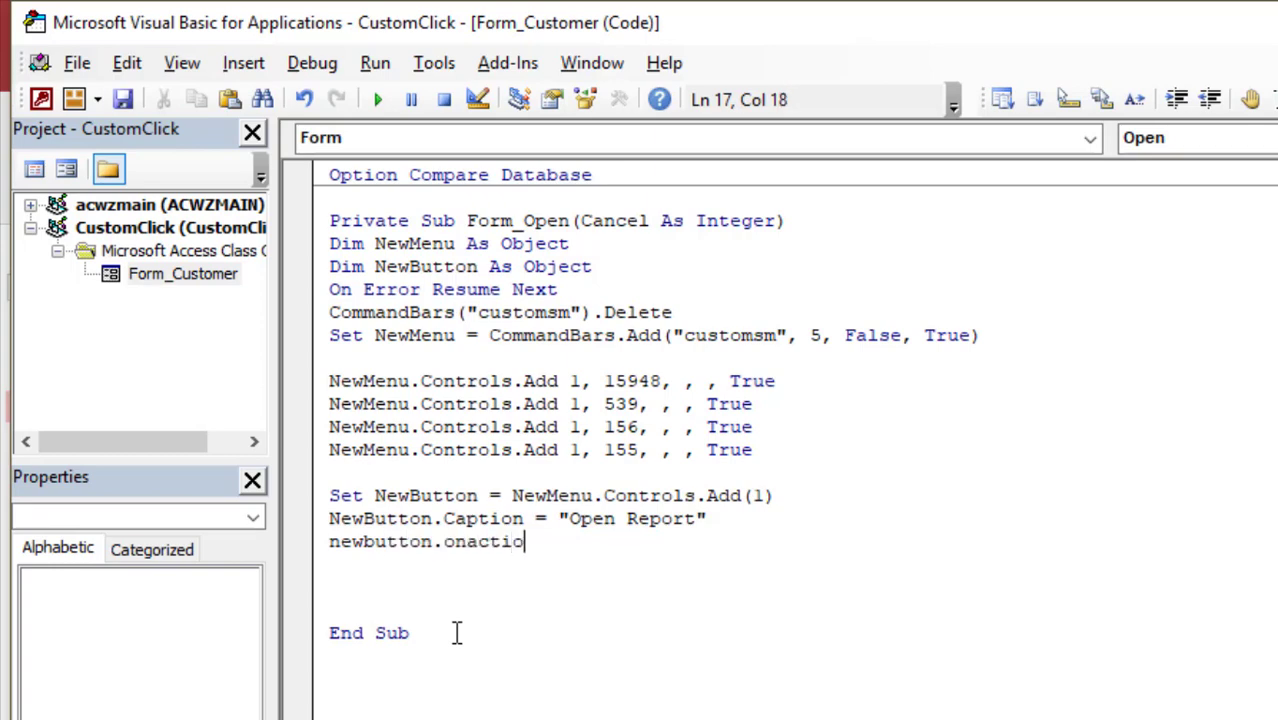
text(n = )
text("")
key(Return)
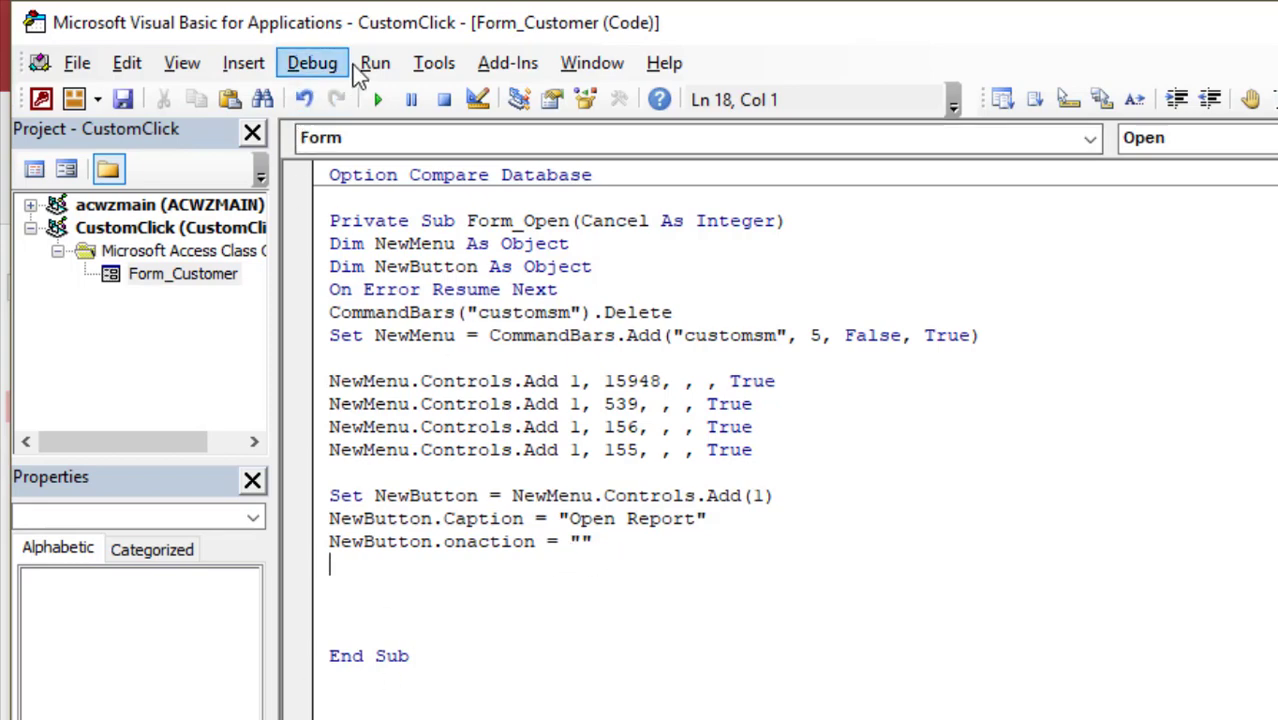
Insert a new standard module containing a Sub openthis procedure.
click(258, 55)
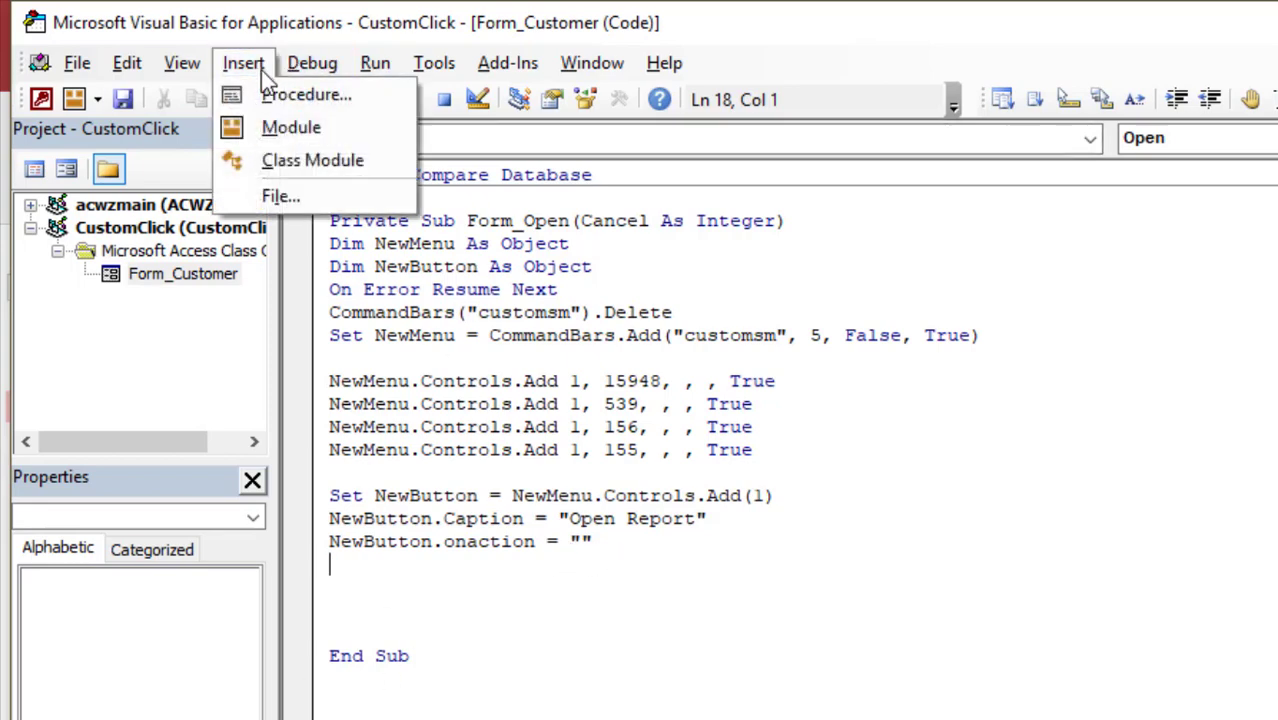
click(275, 127)
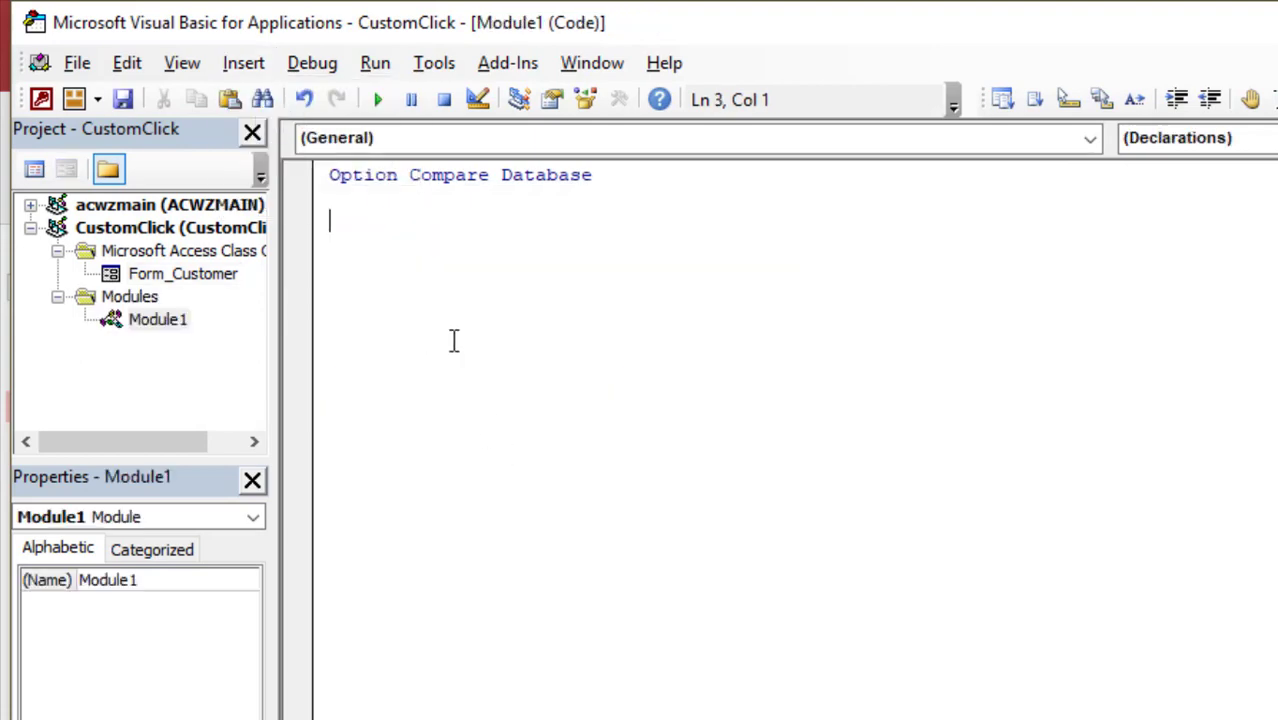
text(sub )
text(open)
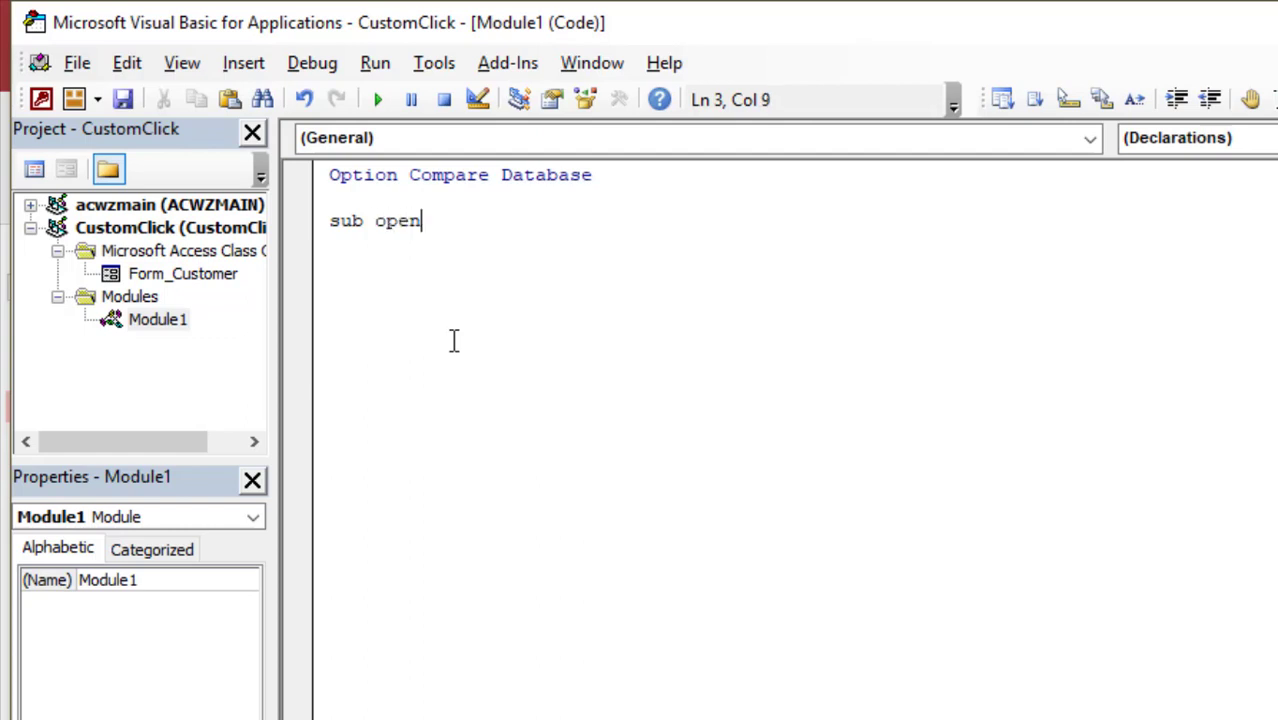
text(this)
key(Return)
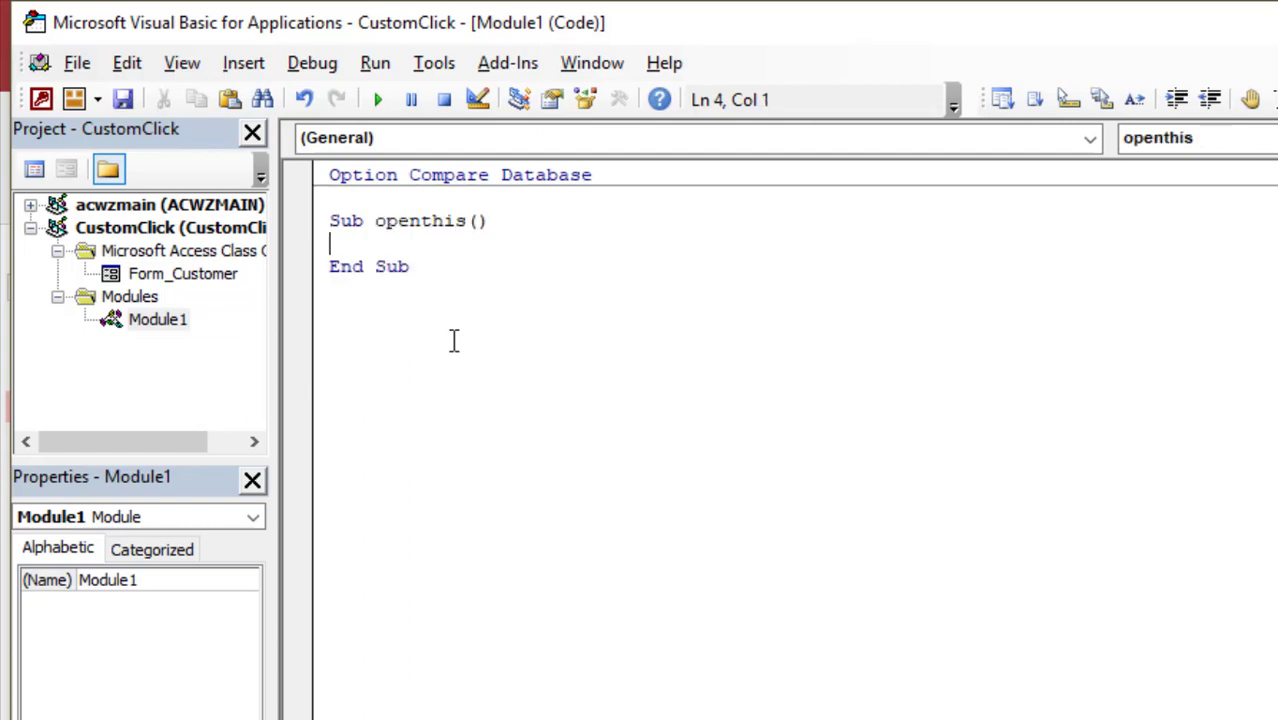
Make openthis run DoCmd.OpenReport "customer", acViewPreview.
text(do)
text(cmd.)
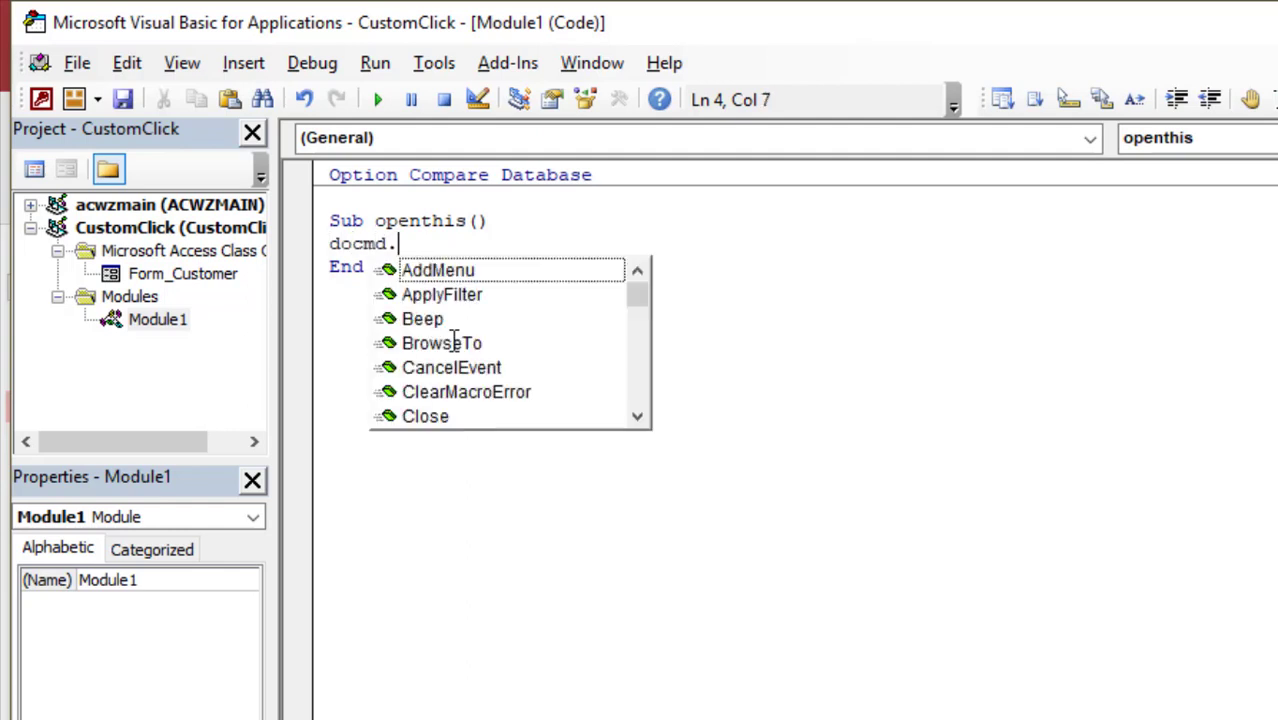
text(open)
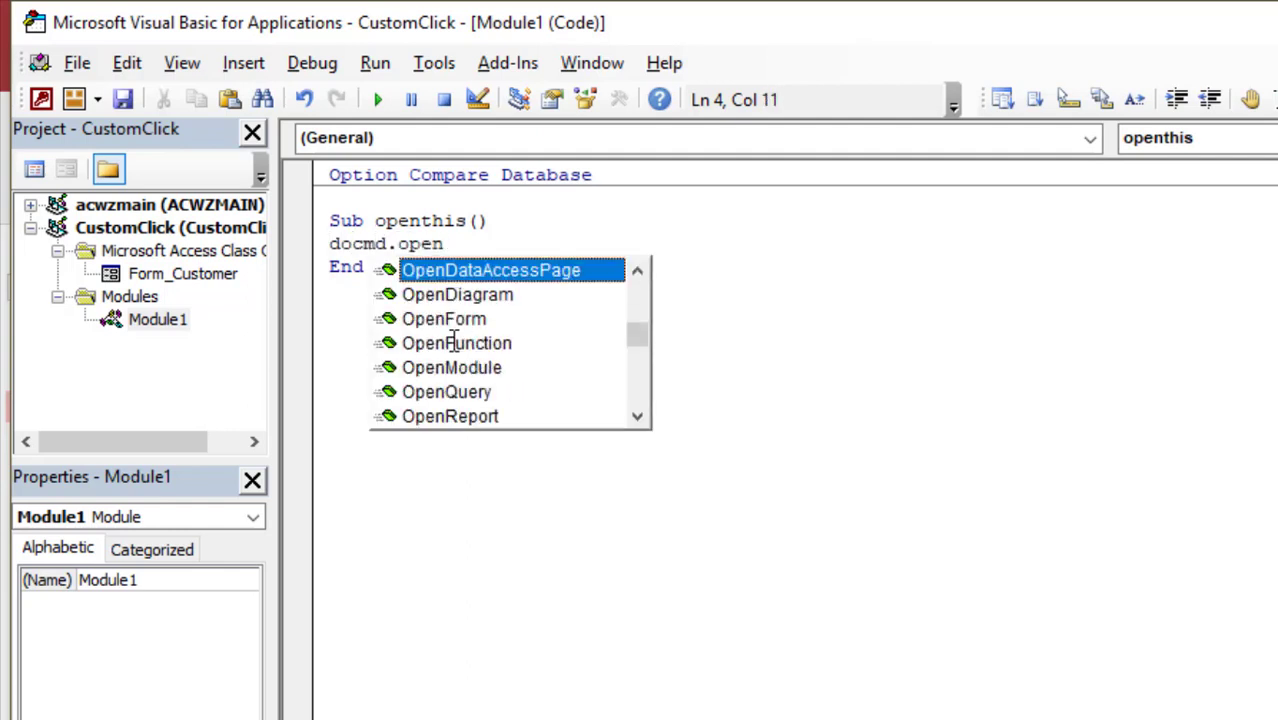
text(r)
key(Tab)
text("c)
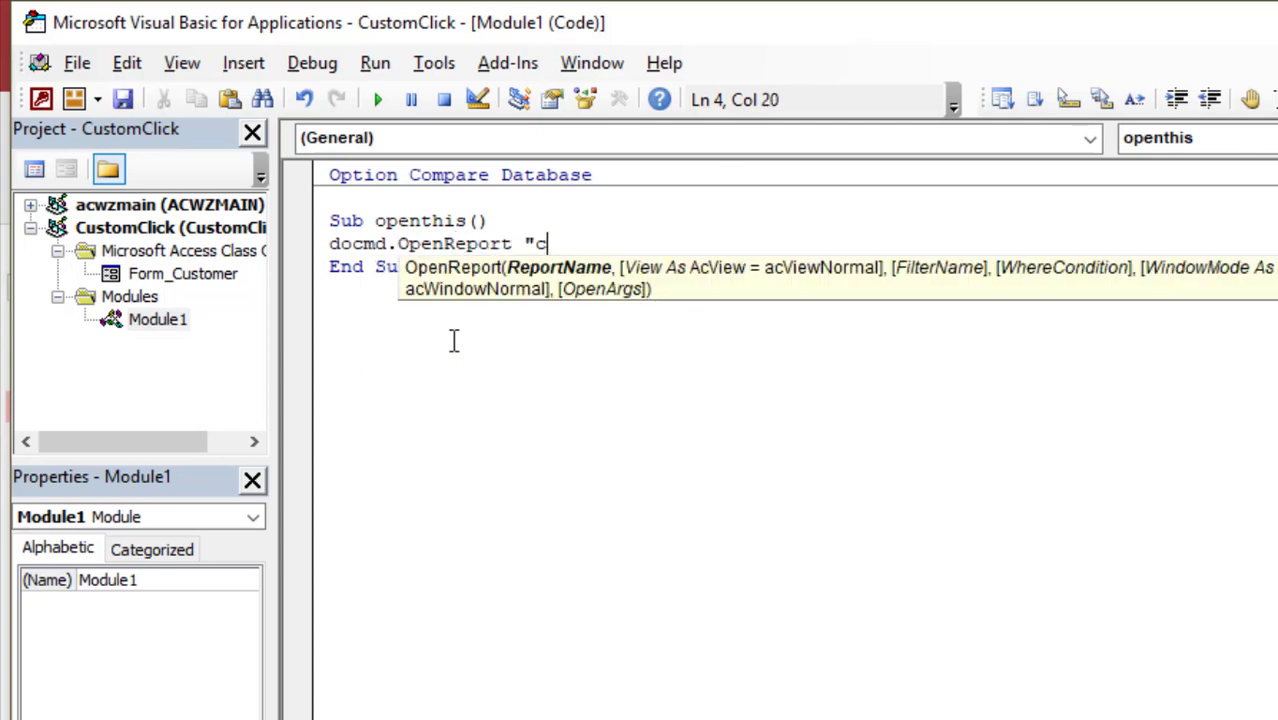
text(us)
text(tome)
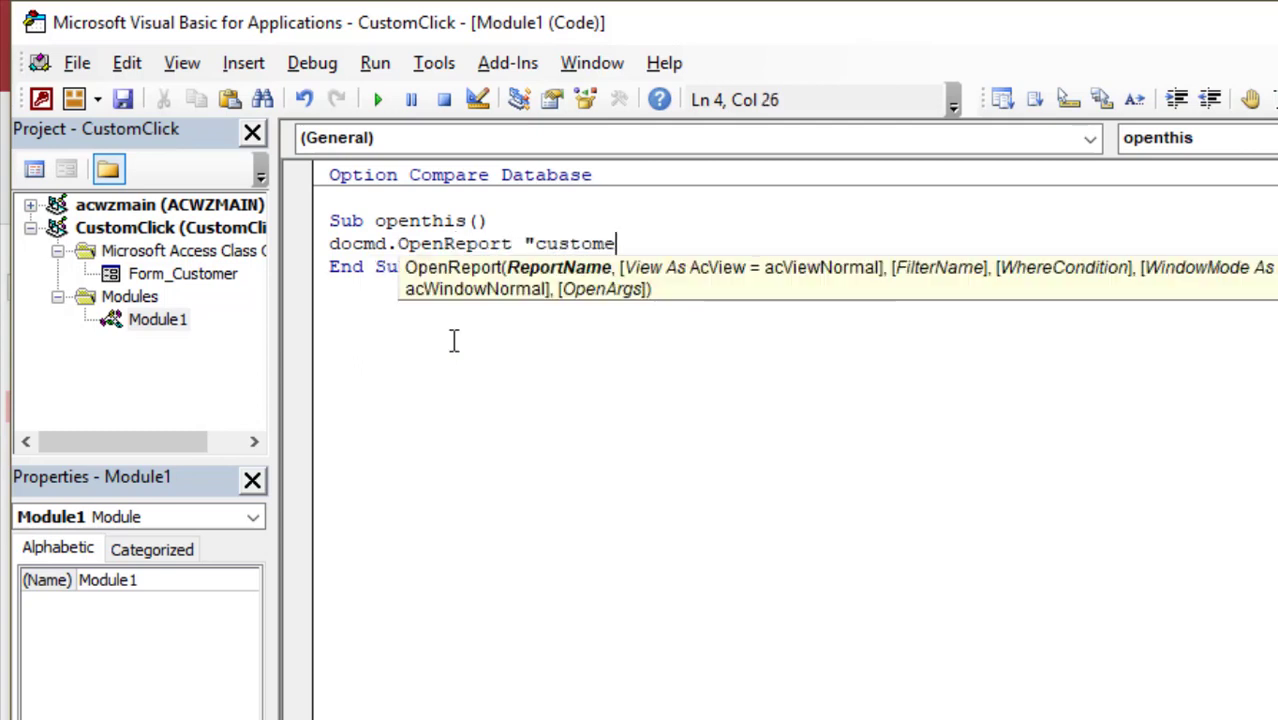
text(r" ,)
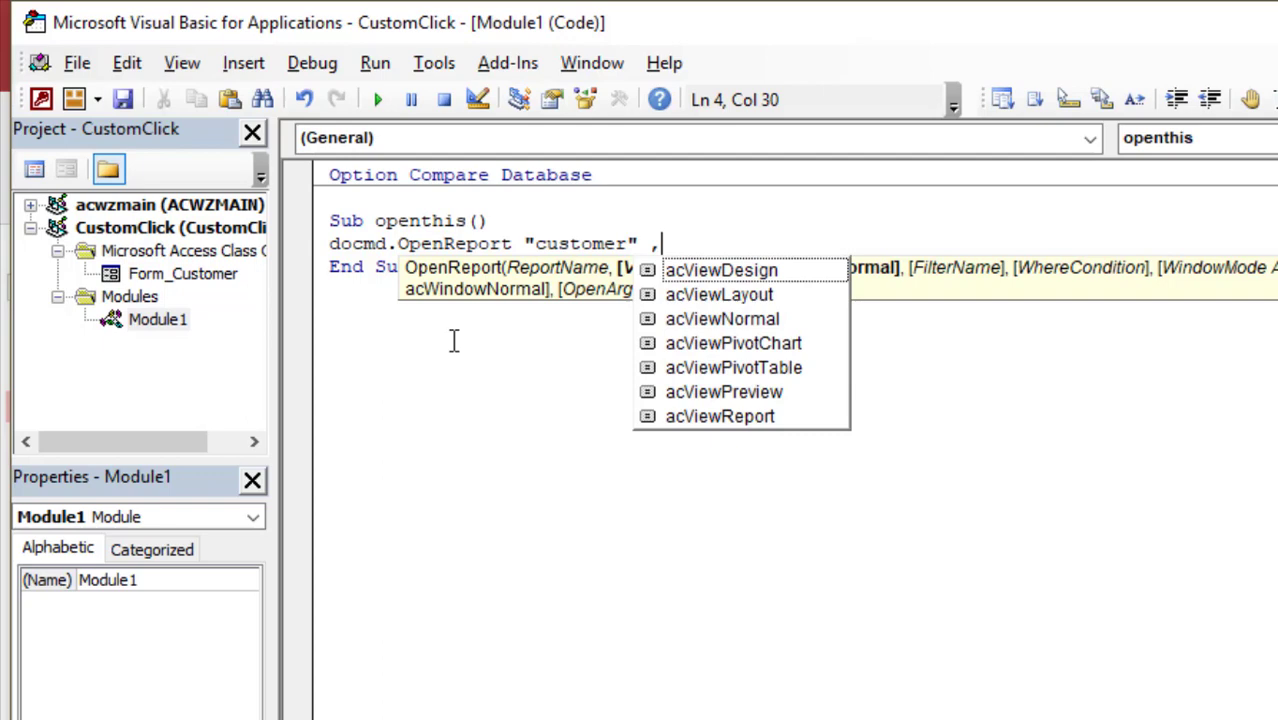
double_click(766, 398)
click(762, 480)
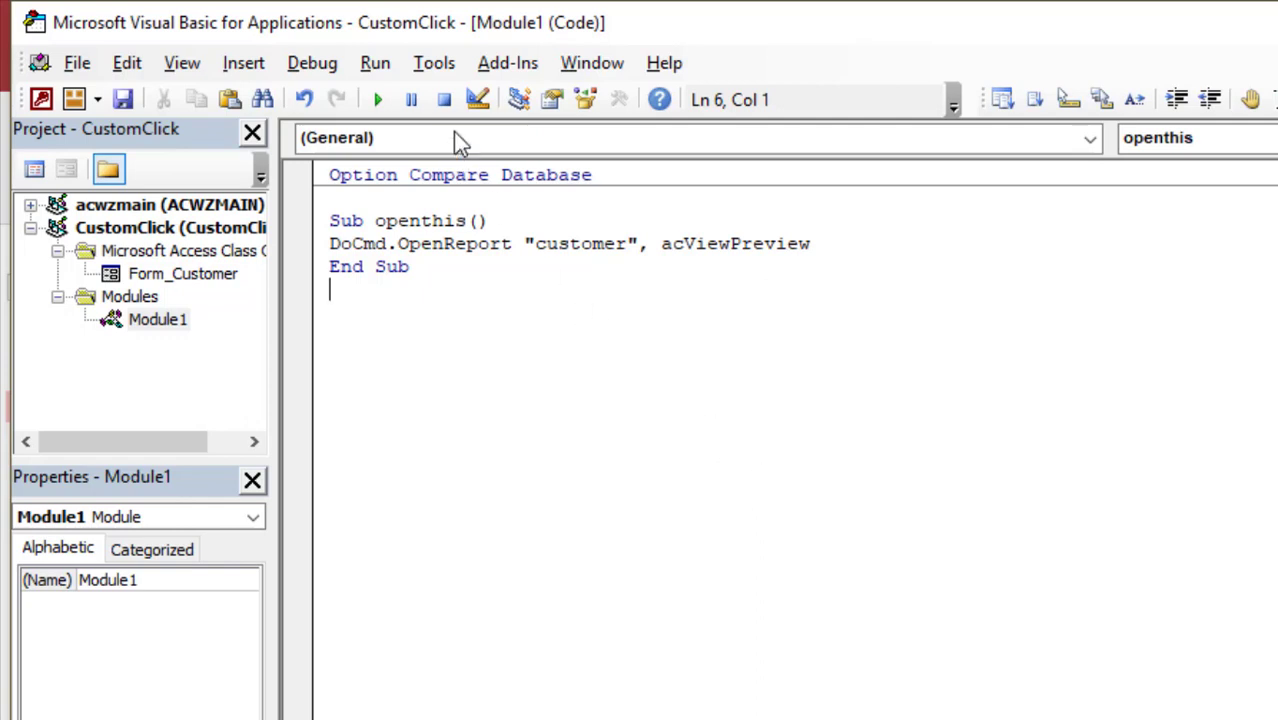
In the Form_Customer code, set NewButton.OnAction to "openthis".
double_click(240, 282)
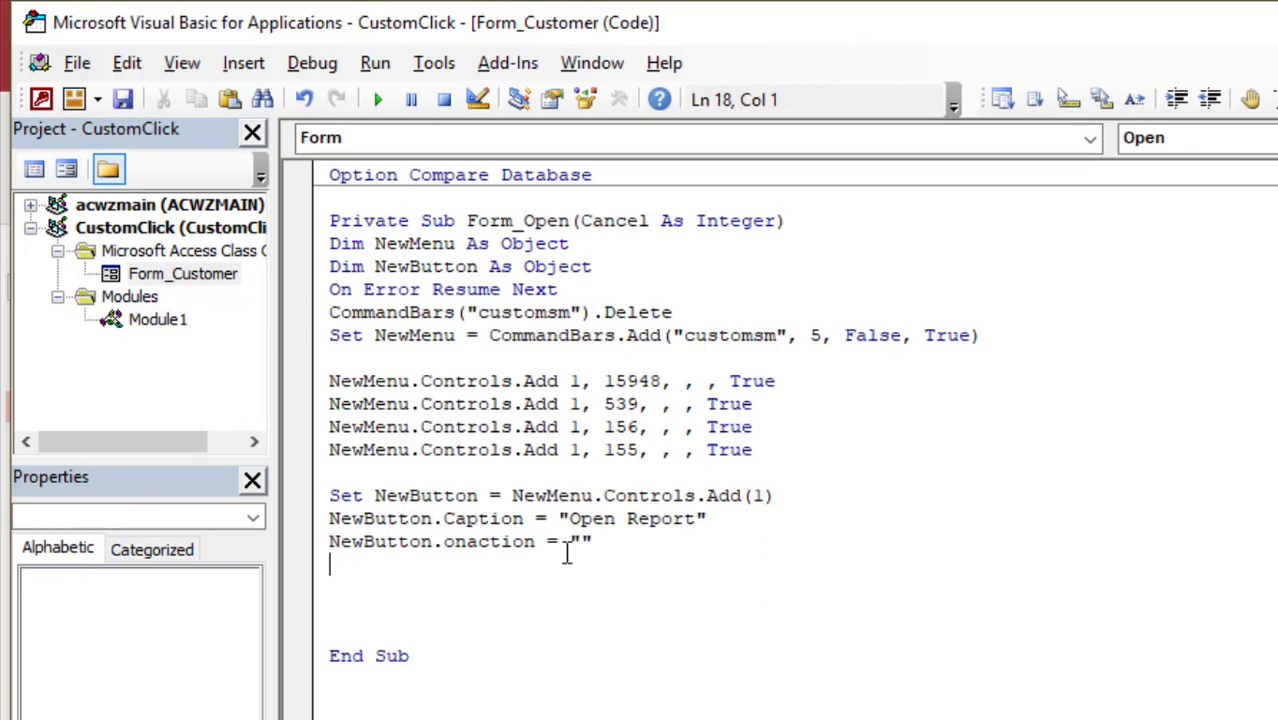
click(580, 541)
key(ctrl+v)
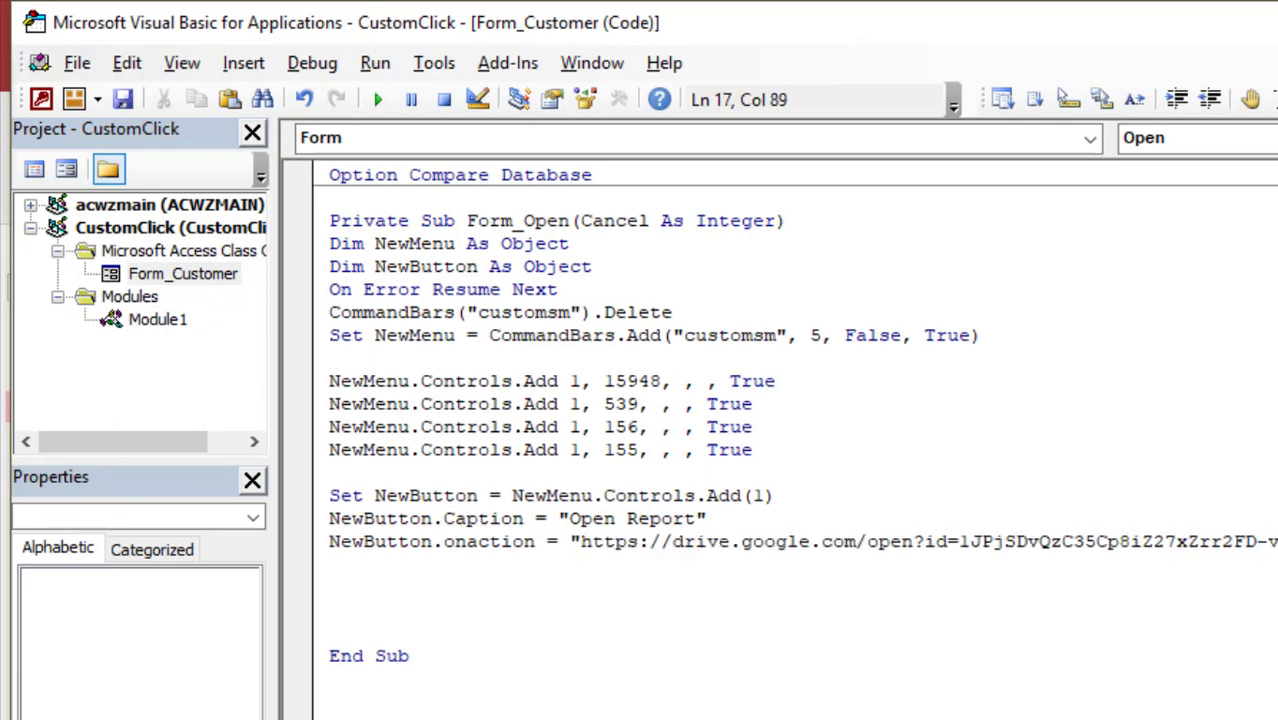
key(ctrl+z)
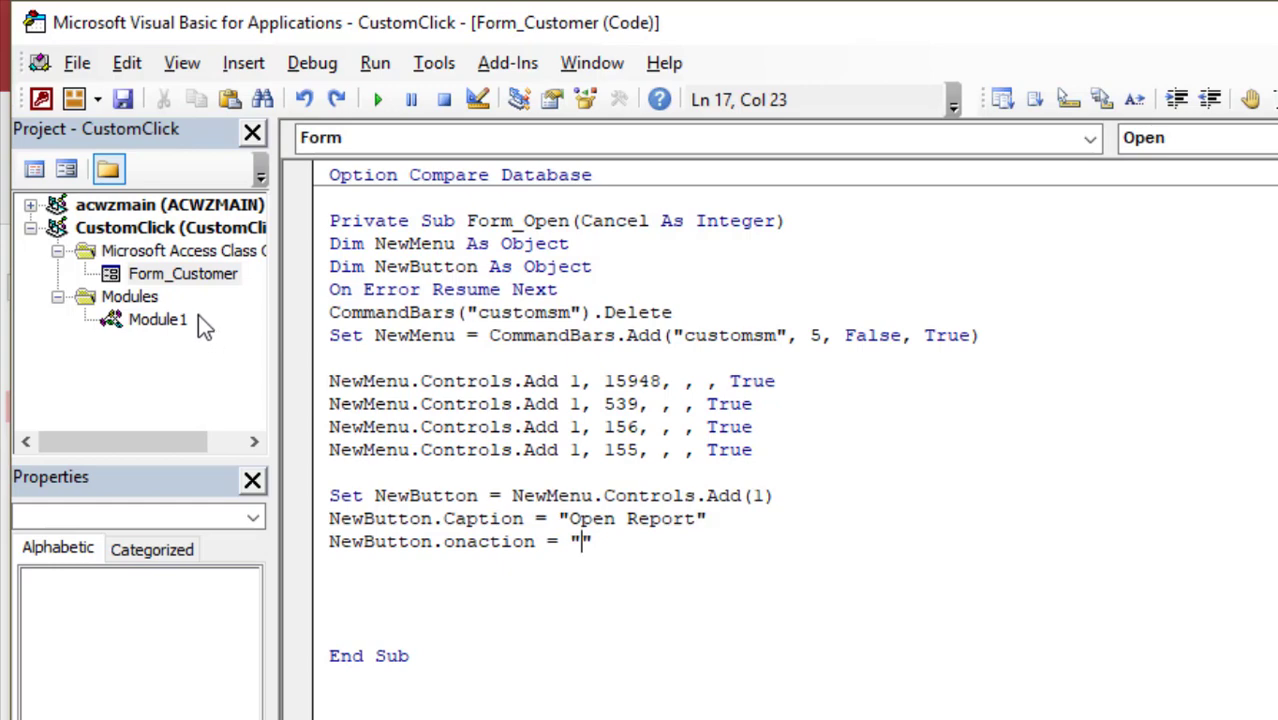
text(openthis)
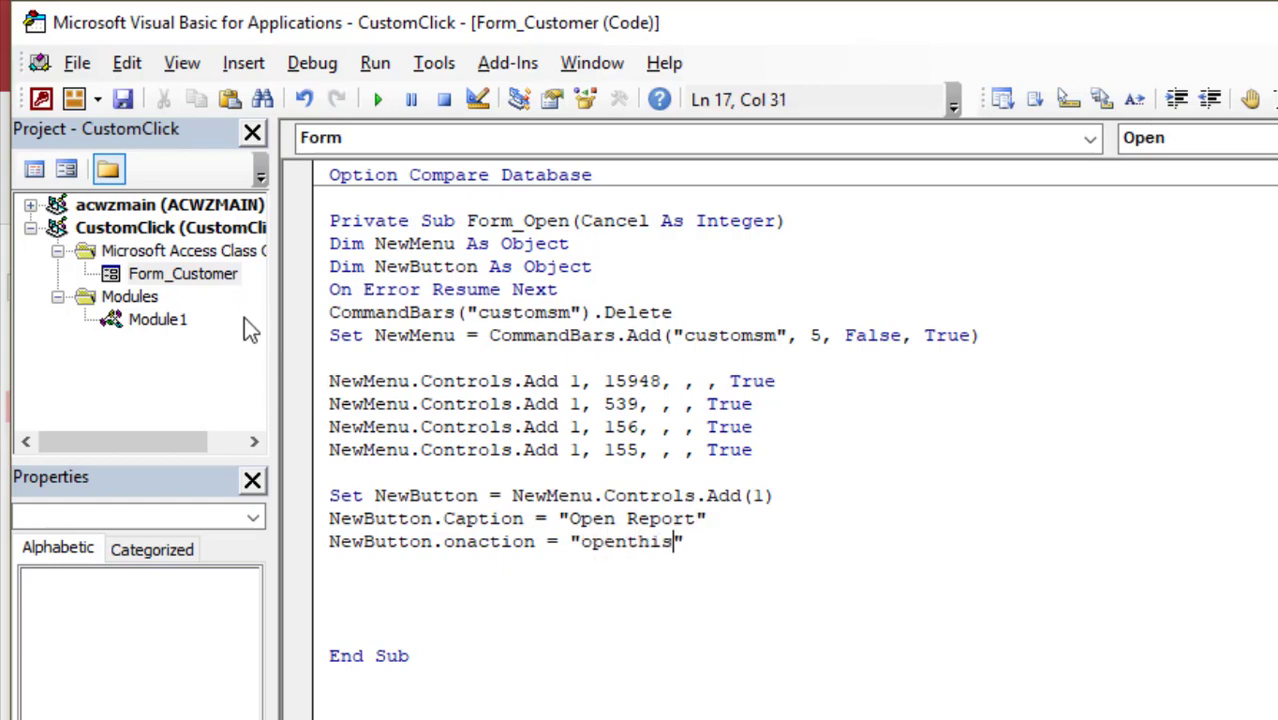
click(201, 319)
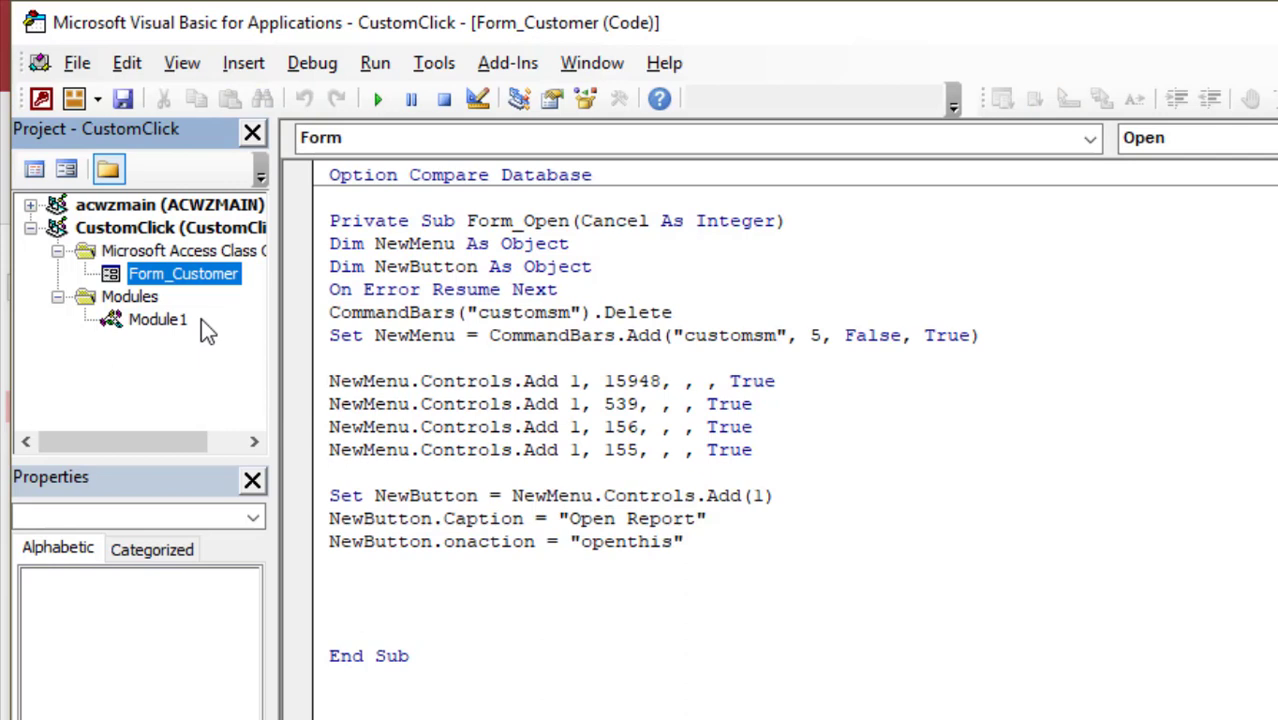
Save the new module as Module1.
double_click(136, 333)
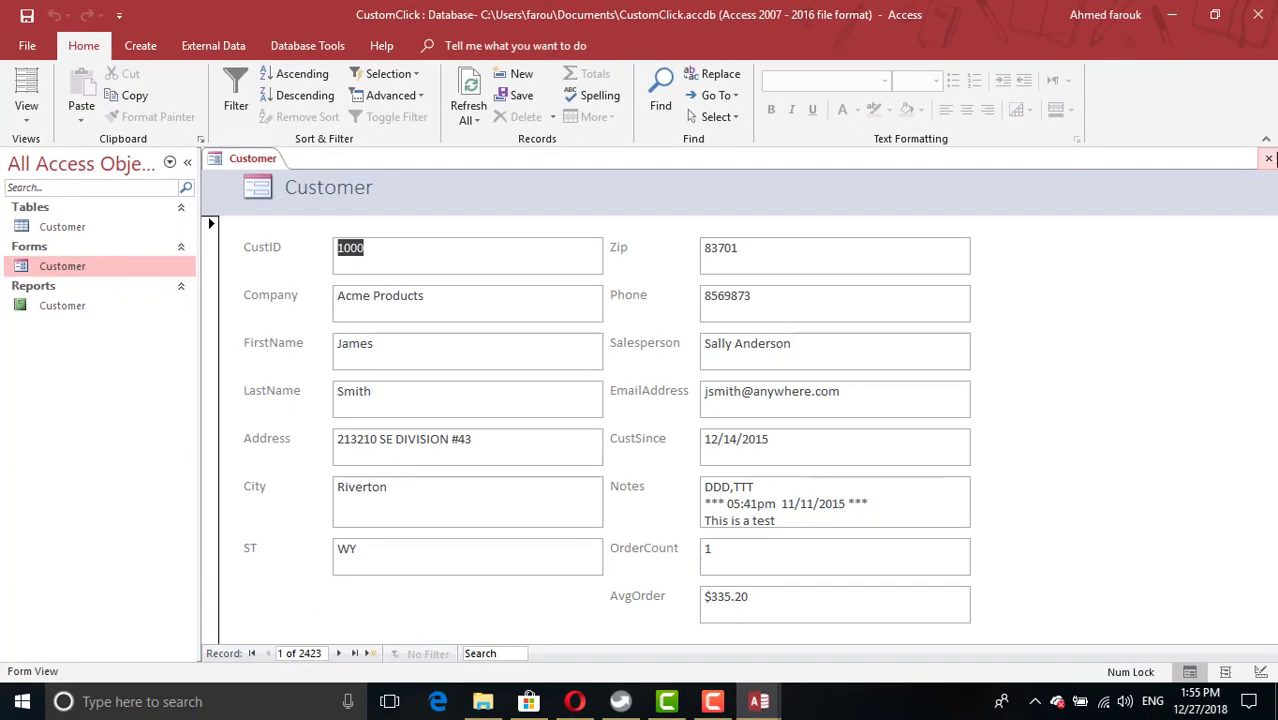
click(555, 350)
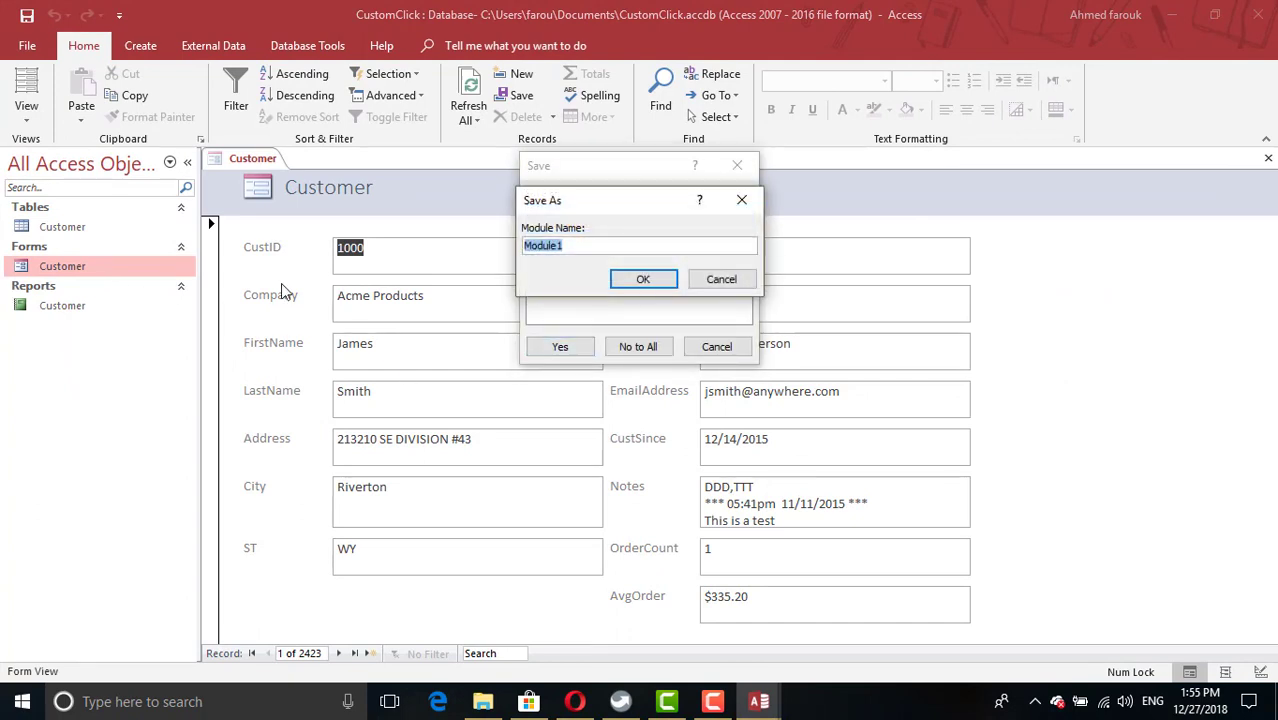
click(648, 280)
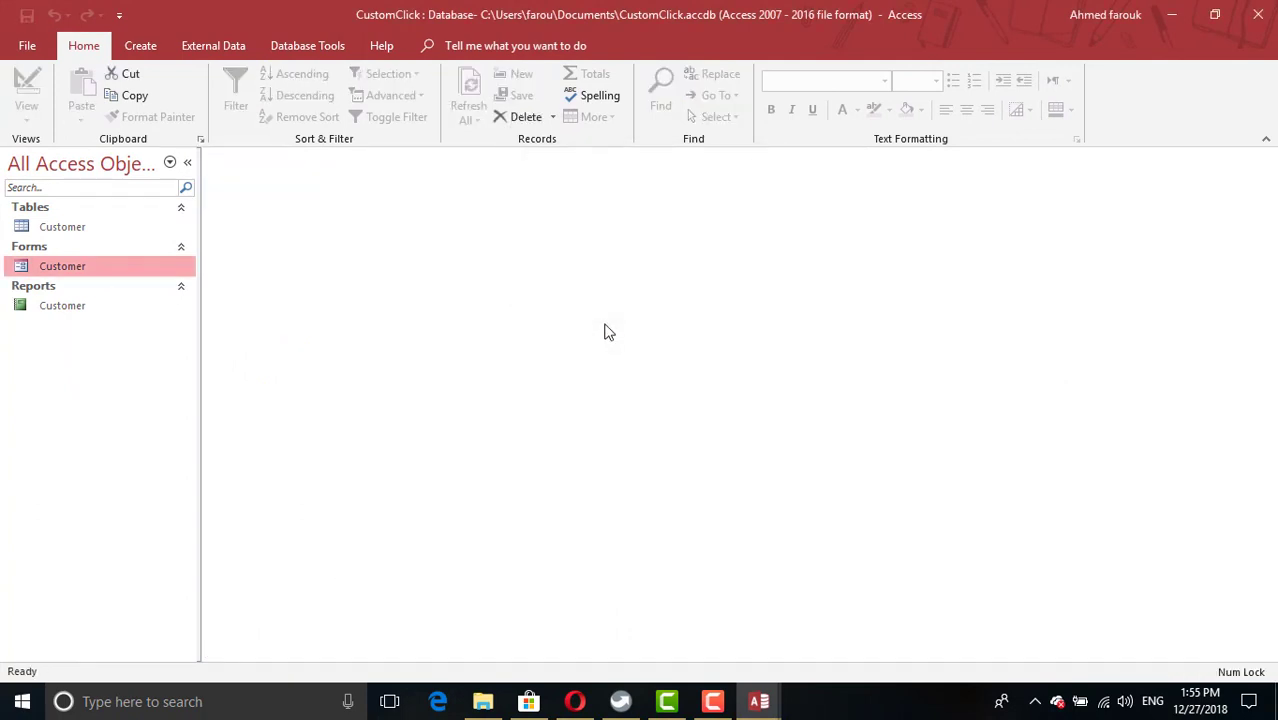
Run Open Report from the Customer form's shortcut menu, view the report preview, then close it.
double_click(100, 268)
right_click(1088, 257)
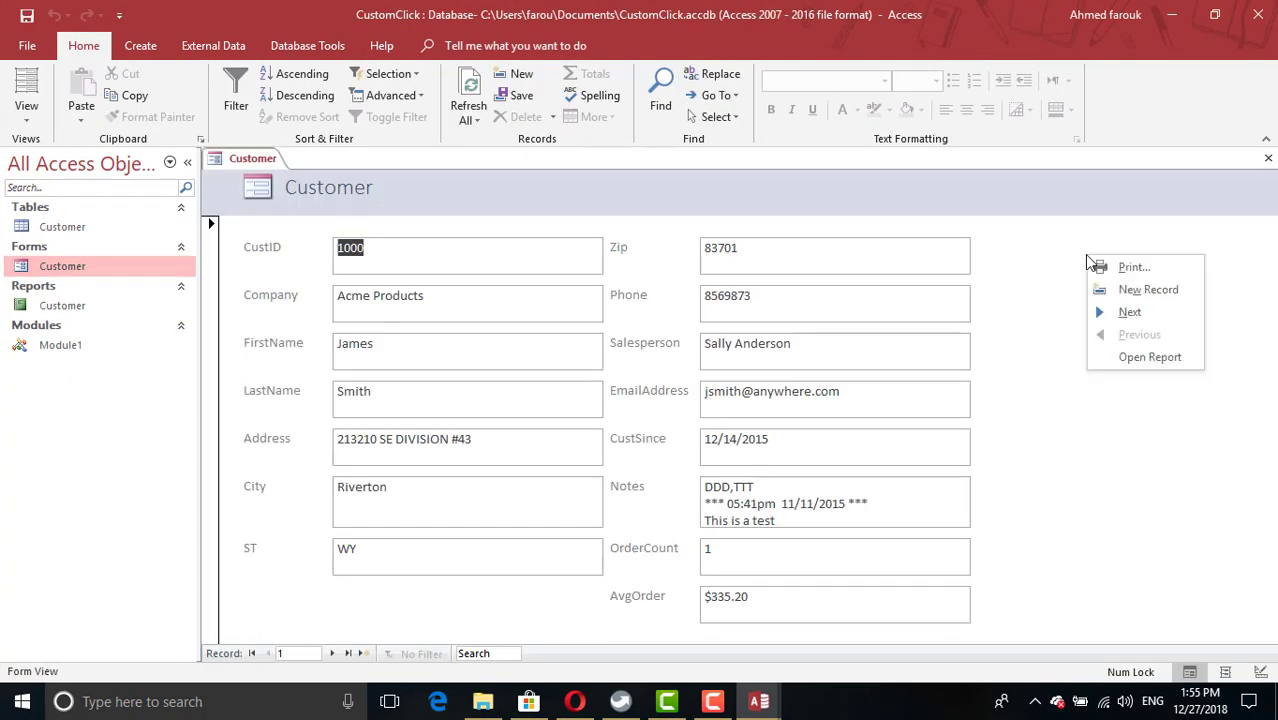
click(1149, 357)
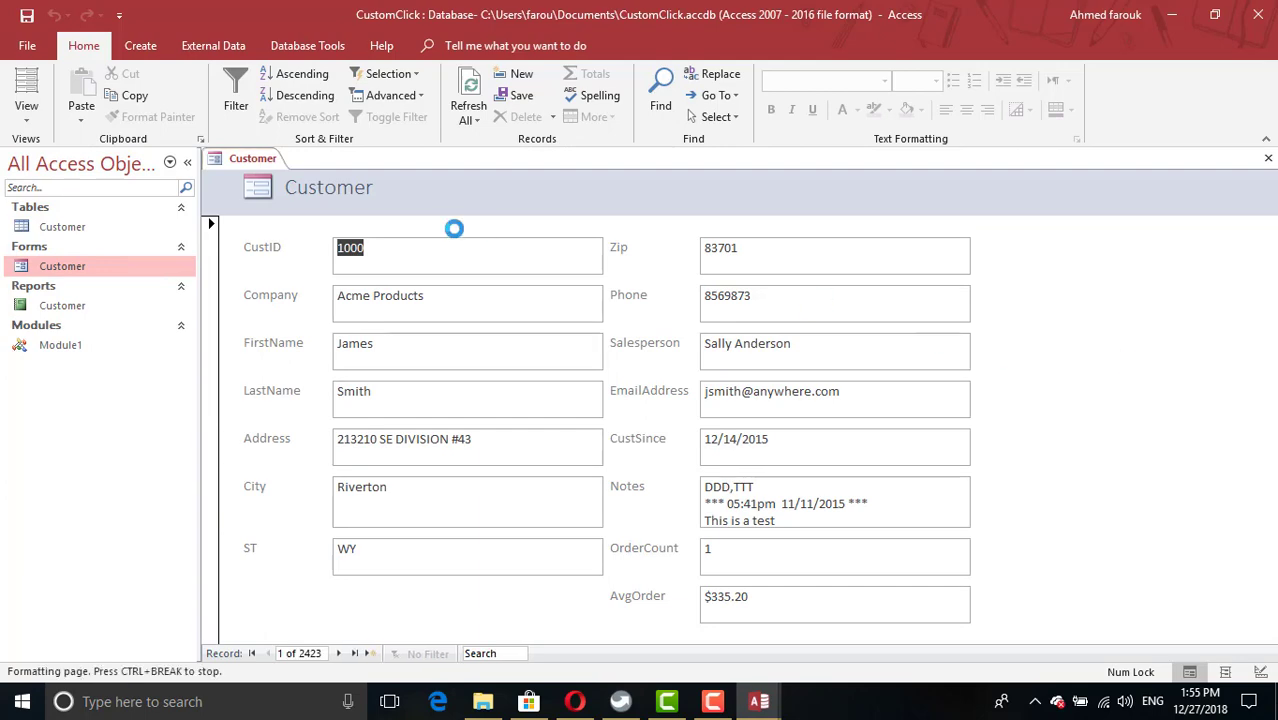
click(690, 310)
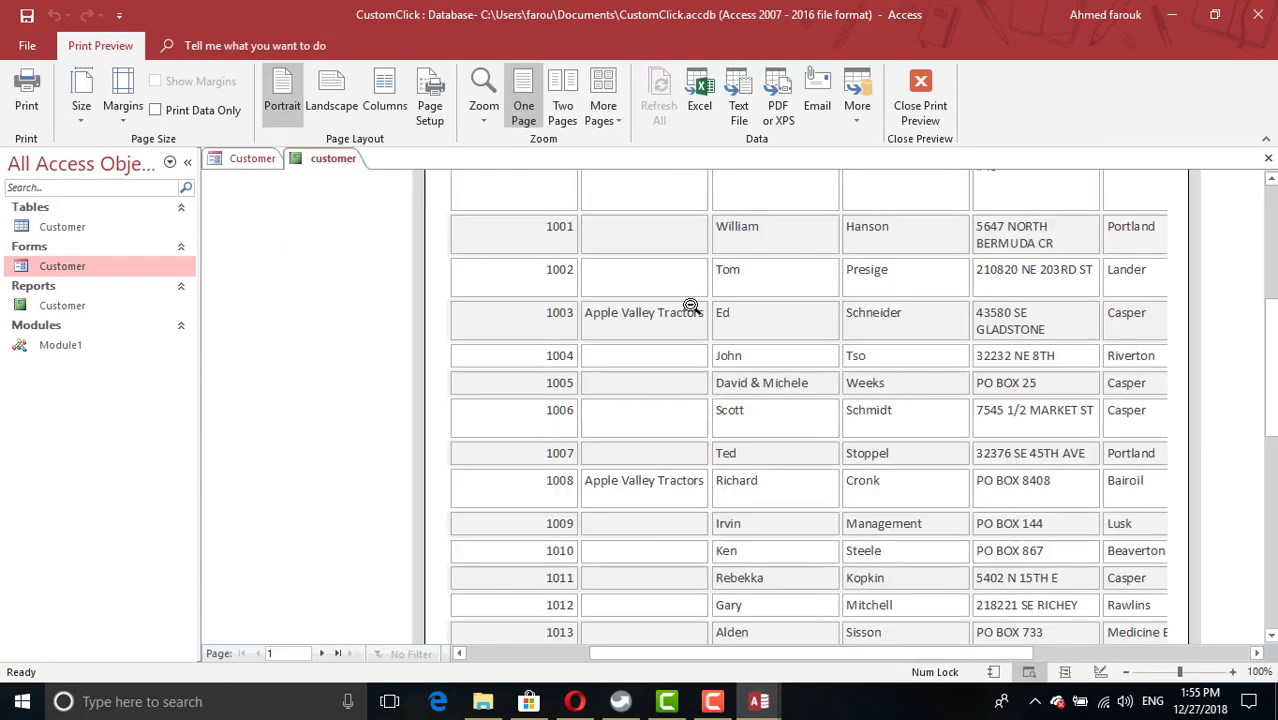
scroll(690, 318, up, 1)
scroll(690, 331, up, 1)
key(Escape)
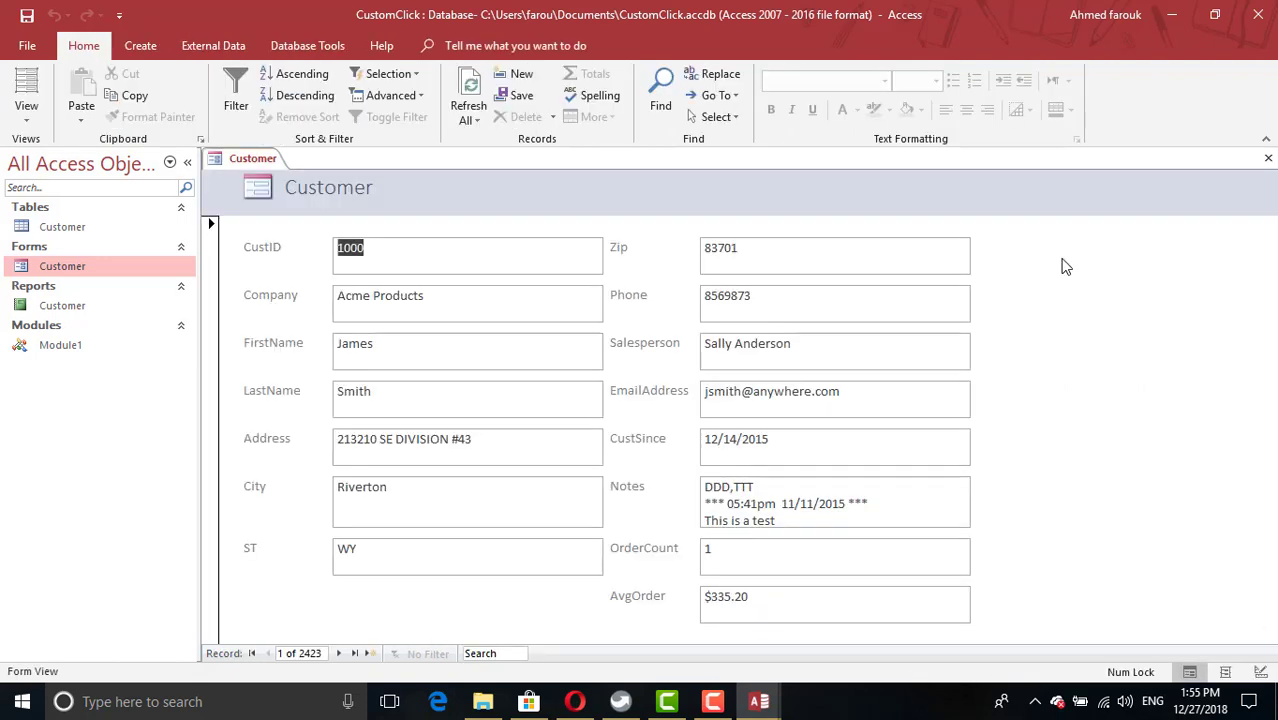
right_click(1062, 262)
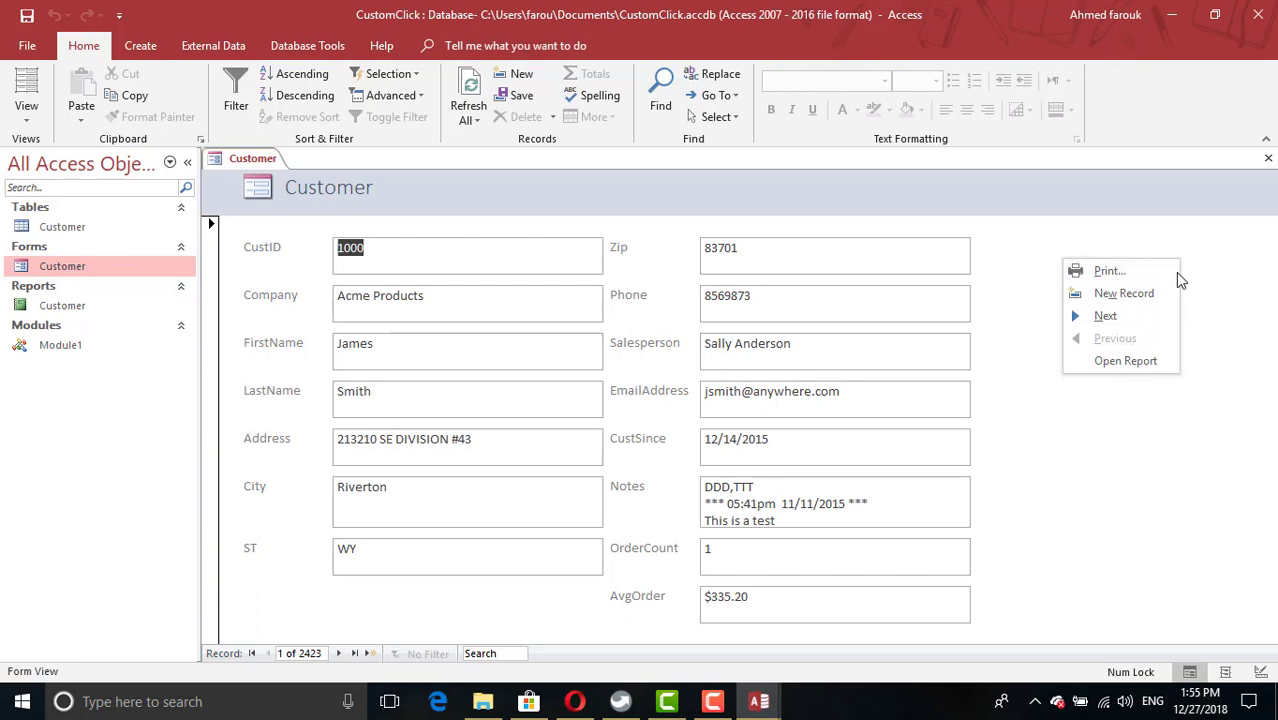
Add NewButton.BeginGroup = True after the Controls.Add(1) line in Form_Customer.
key(alt+F11)
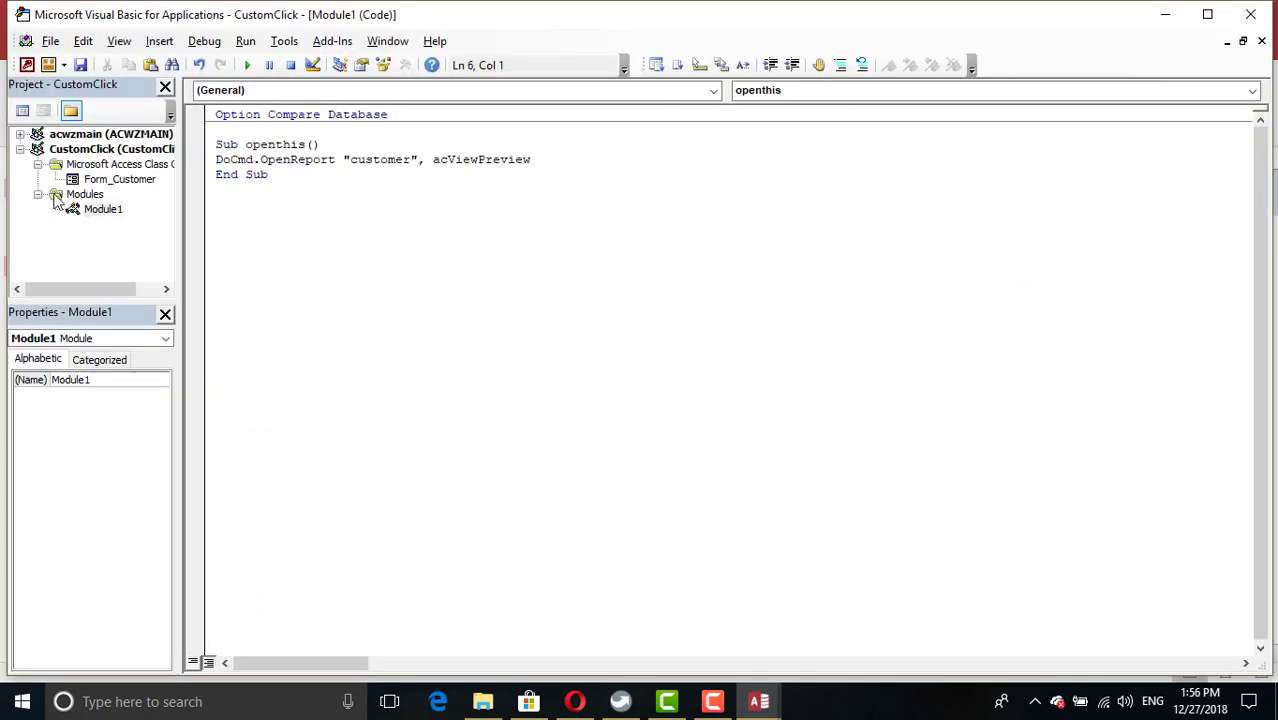
double_click(100, 179)
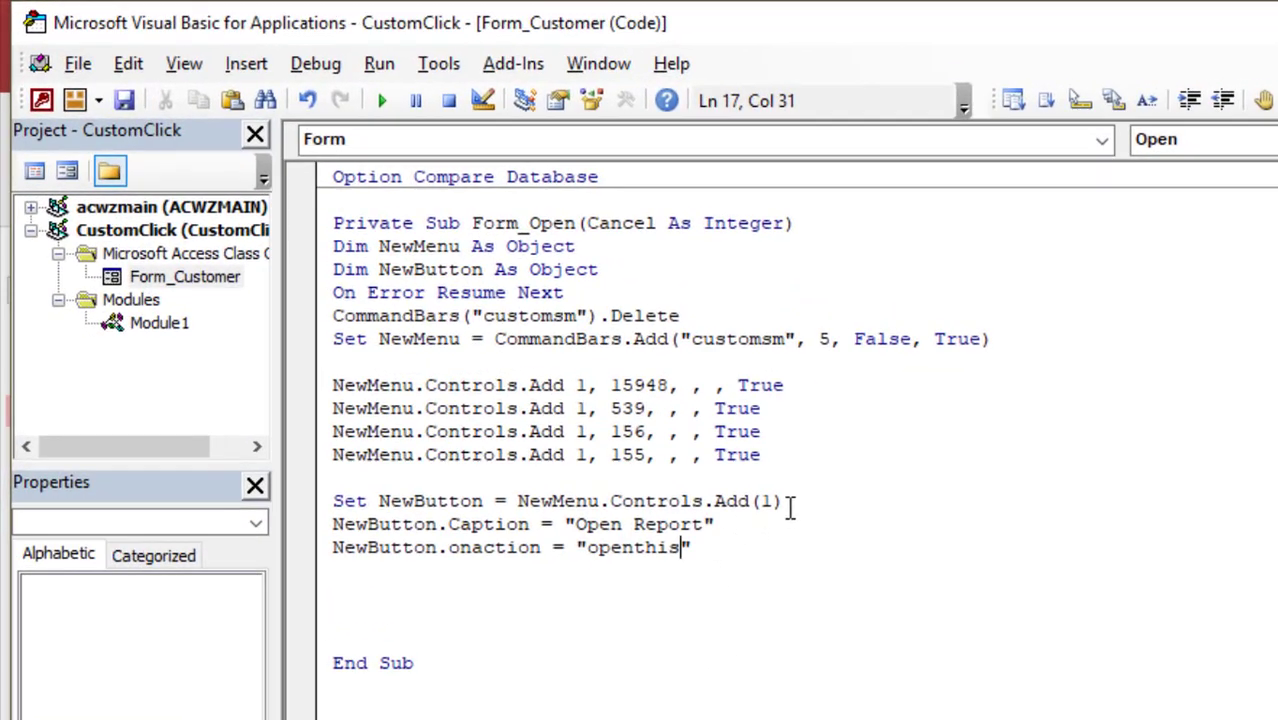
click(789, 504)
key(Return)
text(ne)
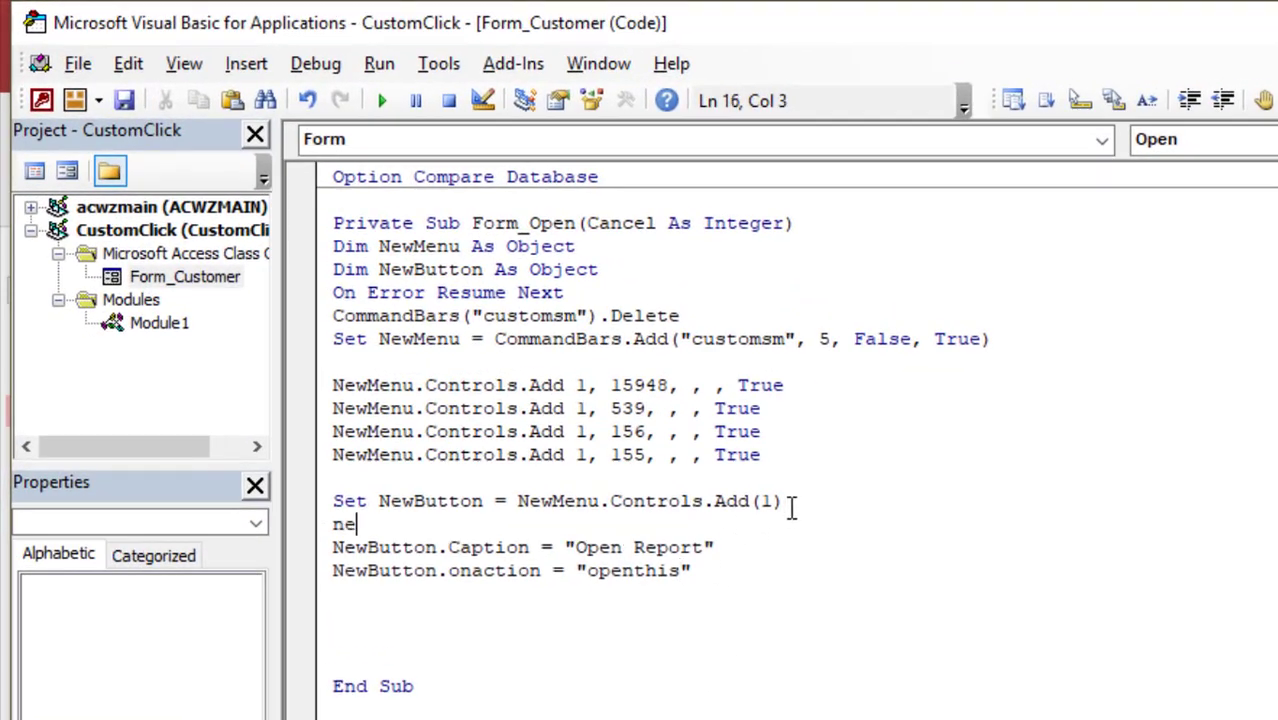
text(wbutton.)
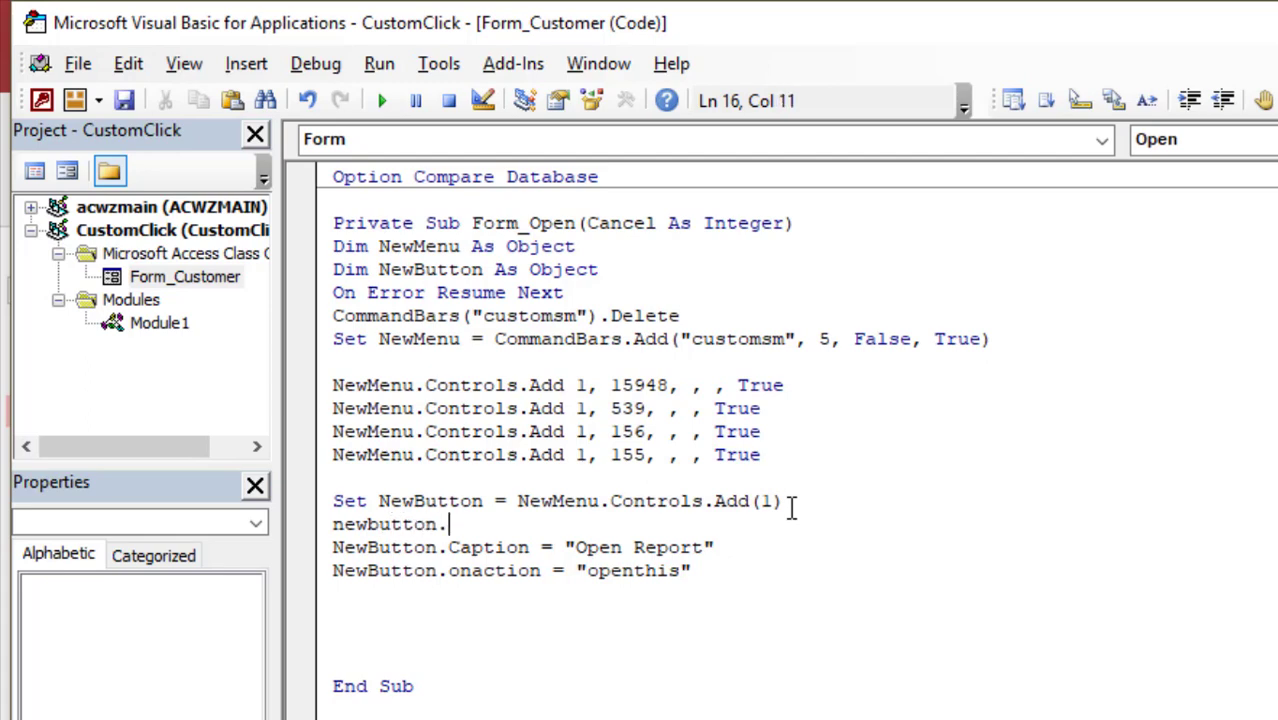
text(begingr)
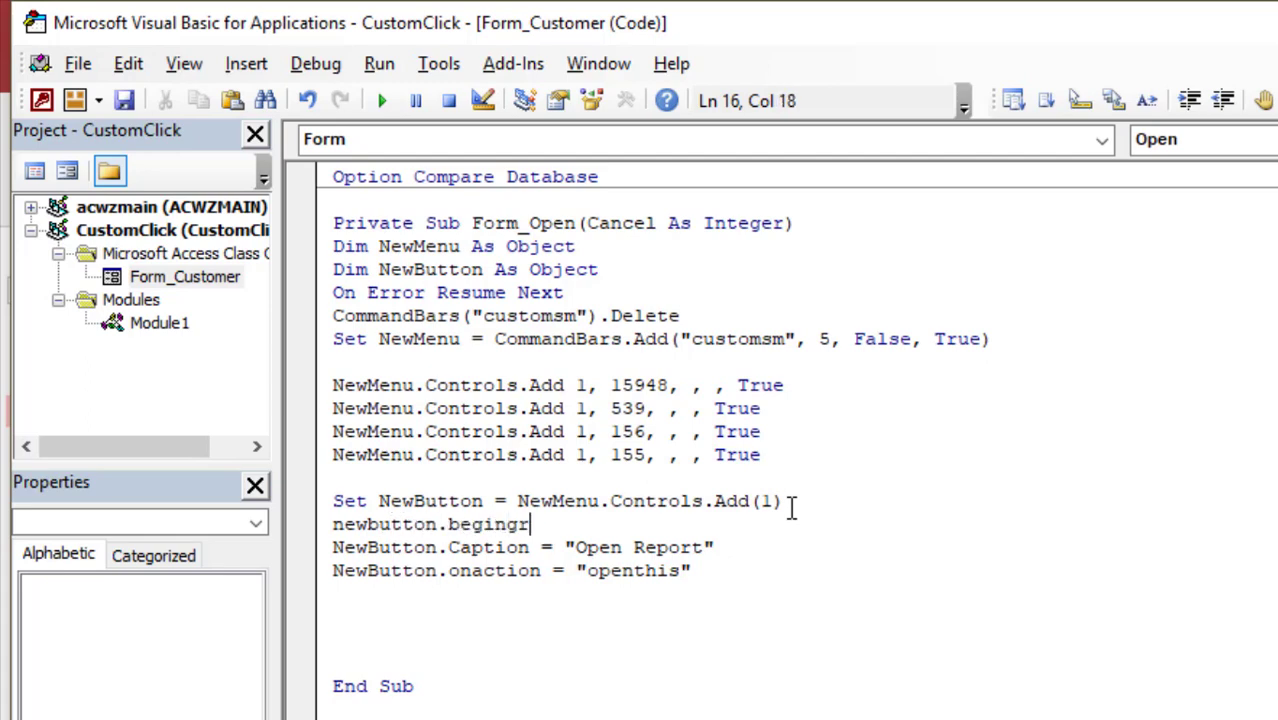
text(oup = t)
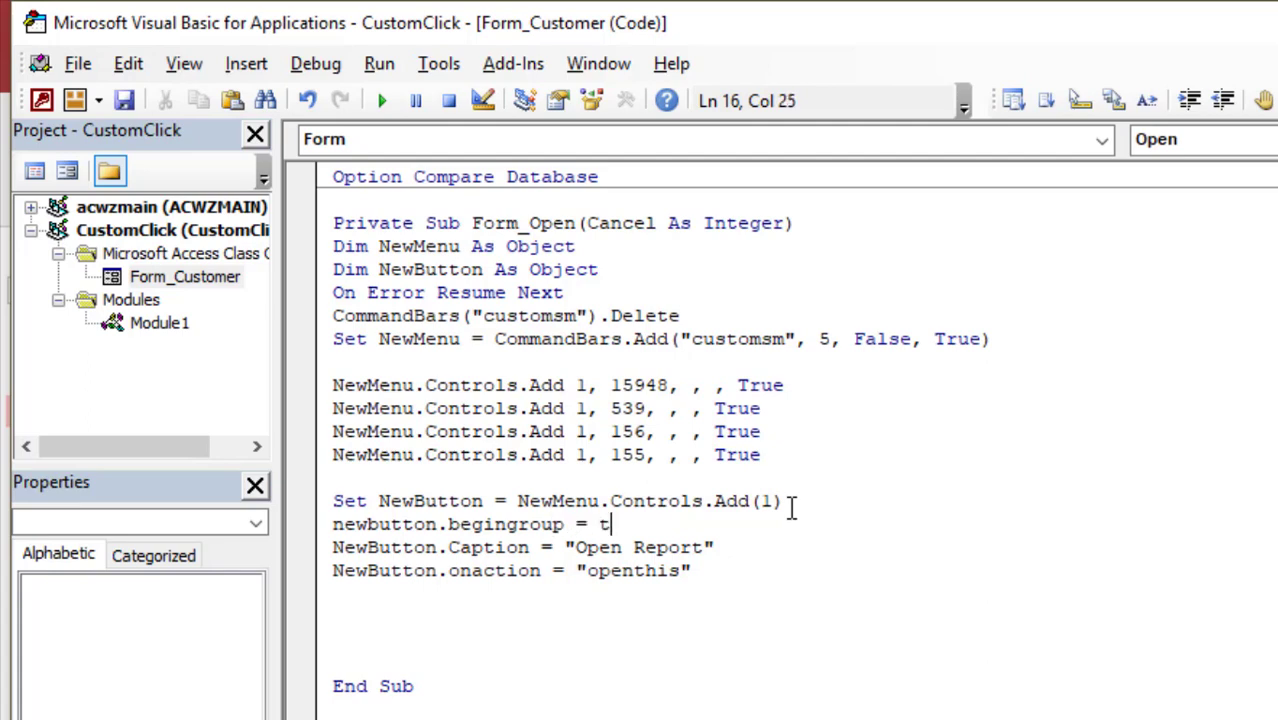
text(rue)
click(600, 709)
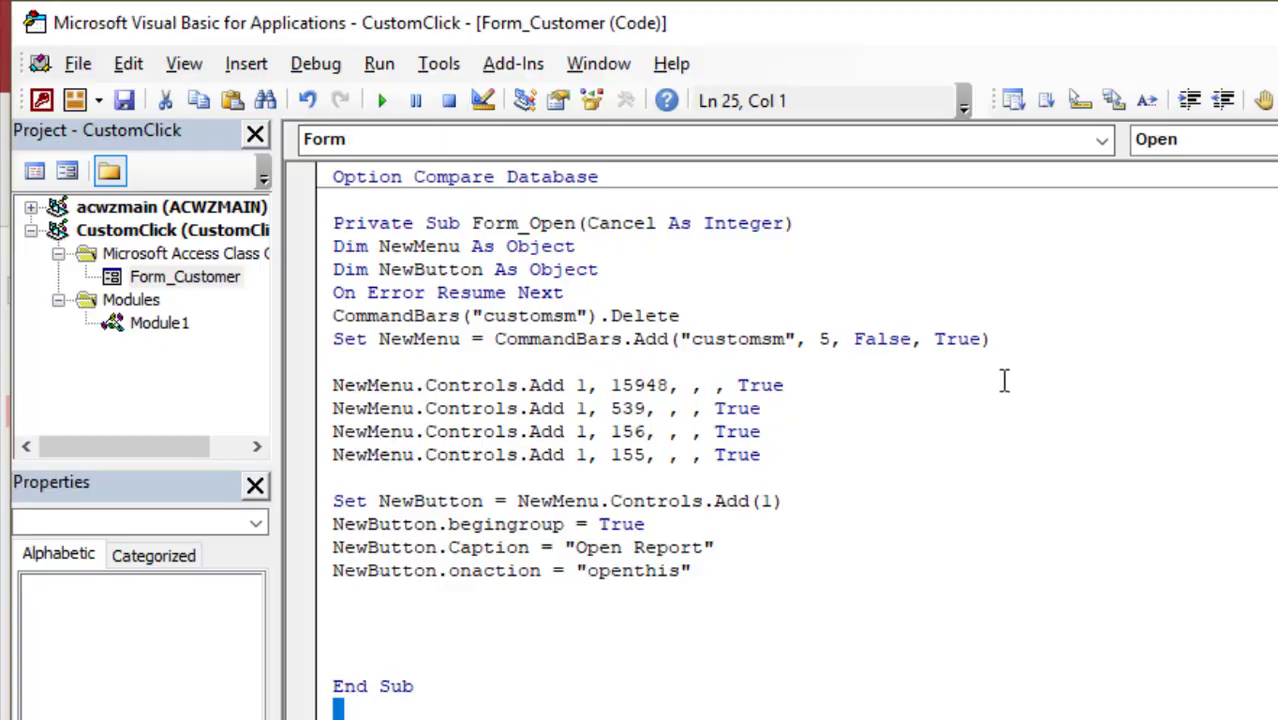
Save and reopen the Customer form, then confirm a separator line sits above Open Report.
key(alt+F11)
key(ctrl+F4)
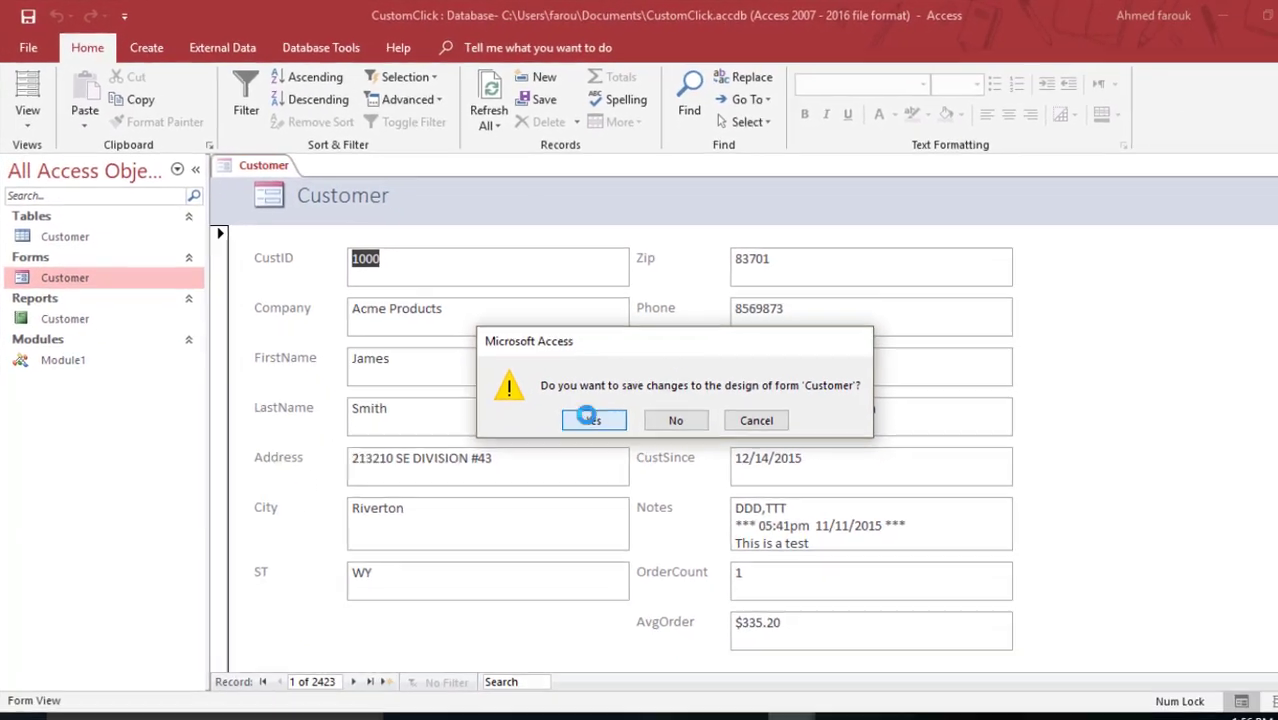
click(587, 417)
double_click(91, 273)
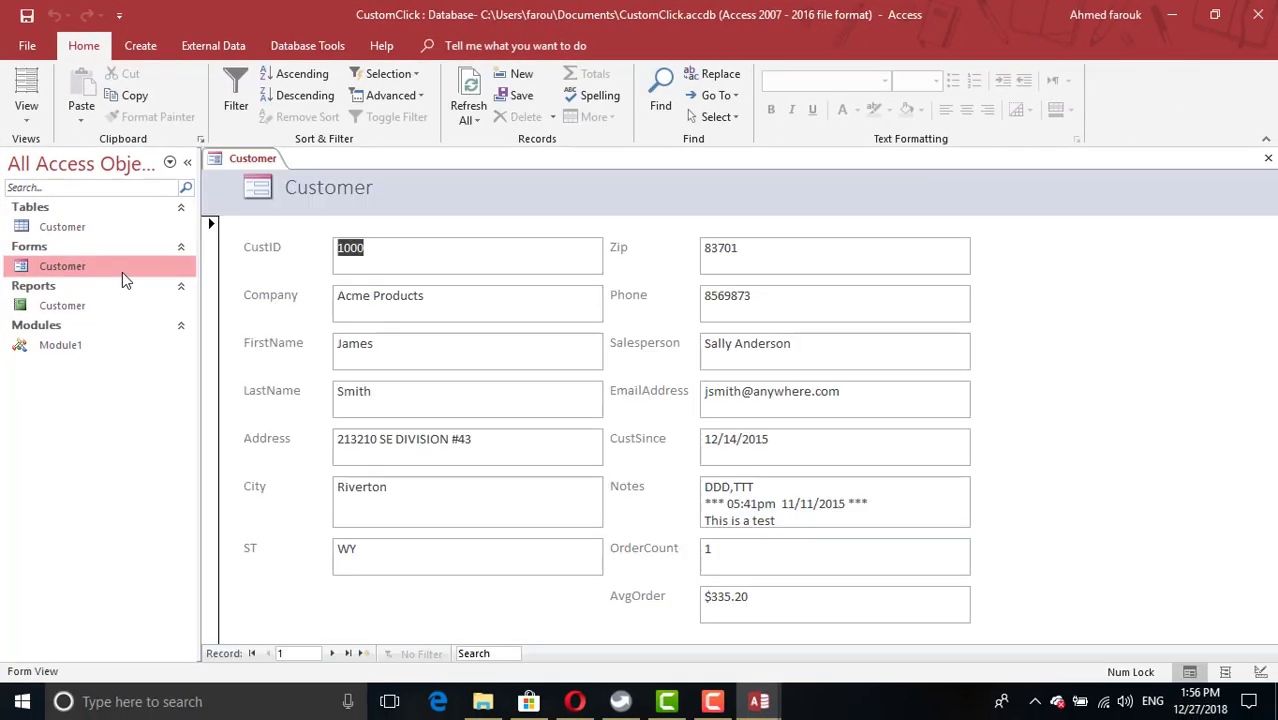
right_click(1125, 250)
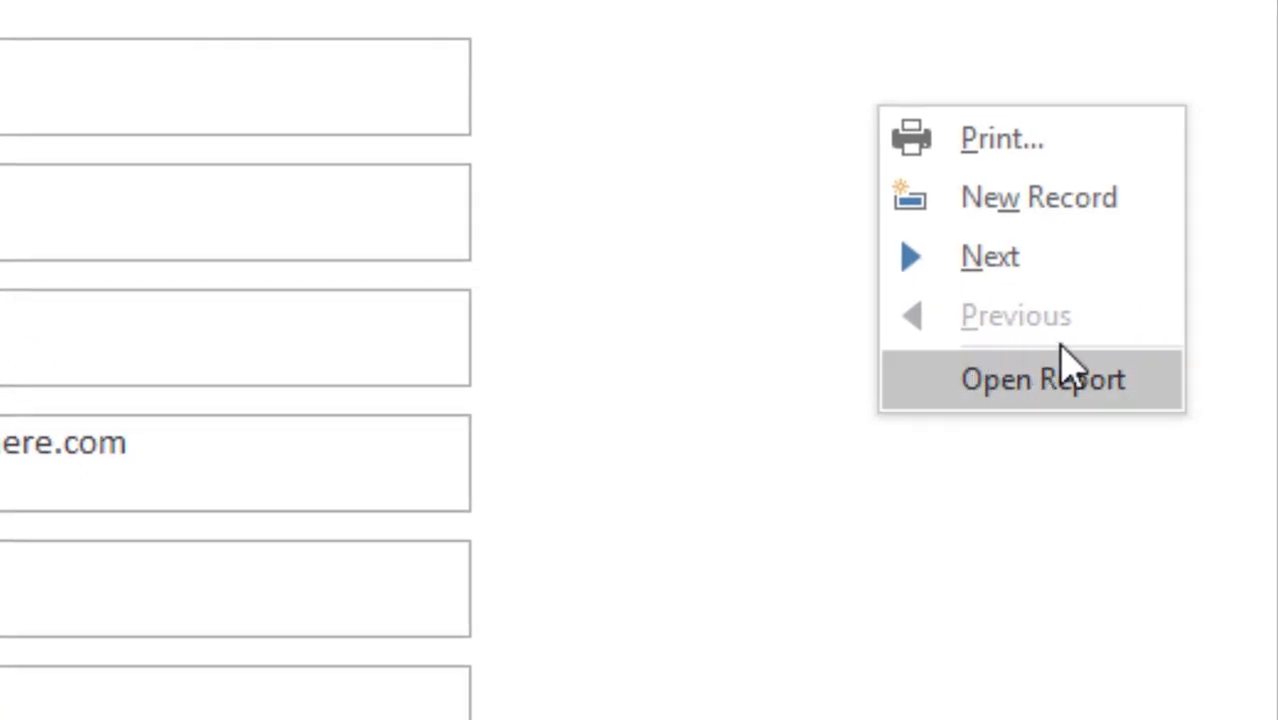